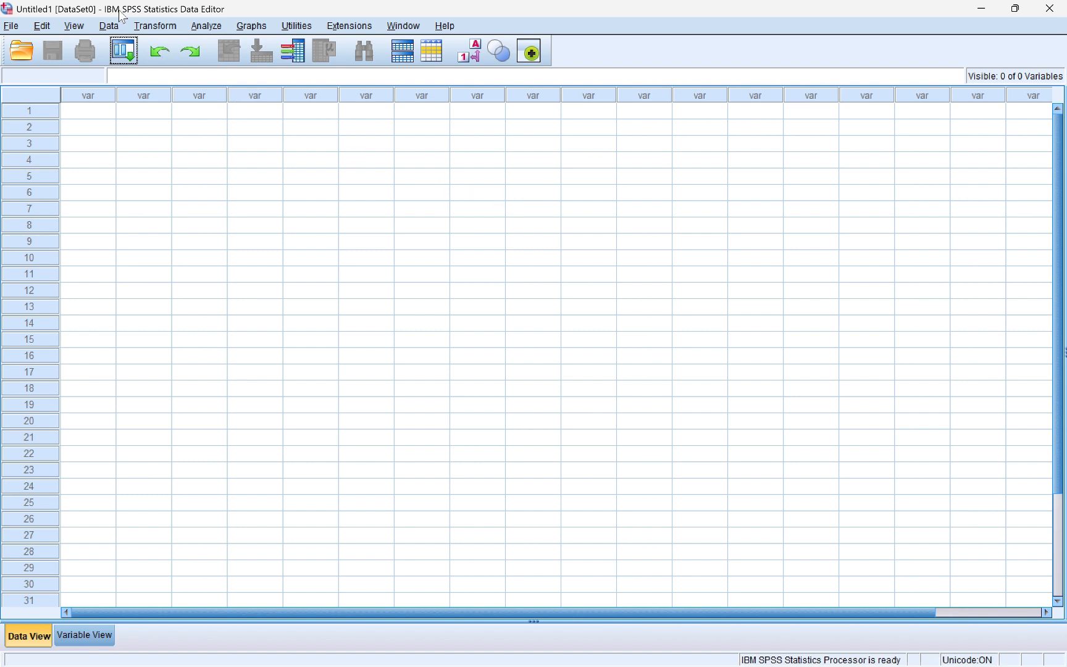
Open the Open Data dialog via File > Open > Data, showing the Statistik folder
left_click(12, 26)
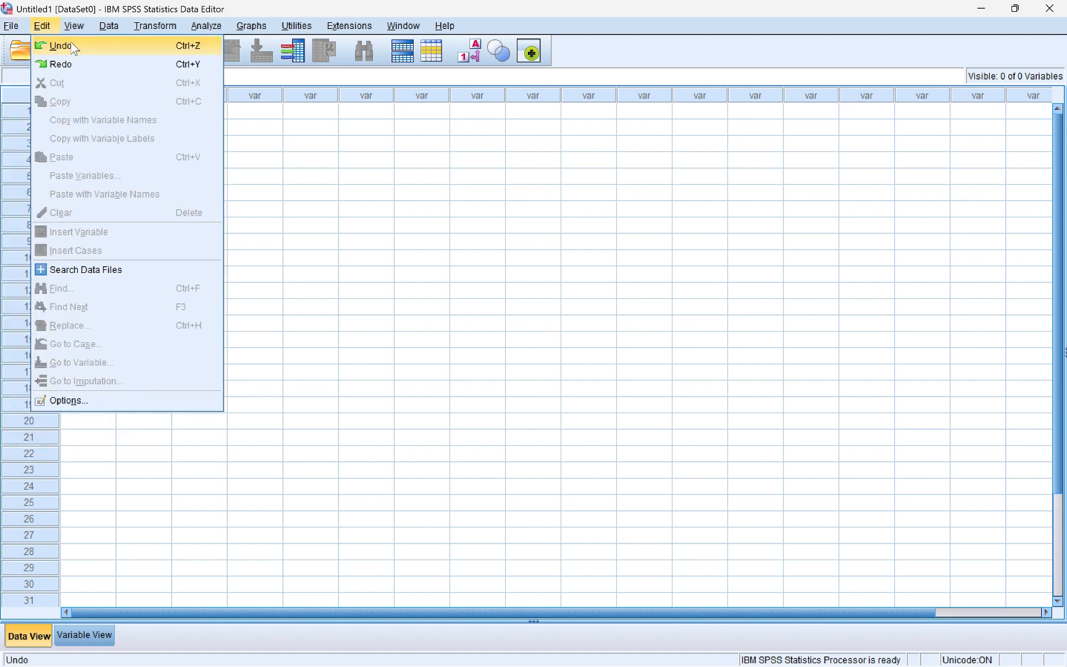
mouse_move(30, 48)
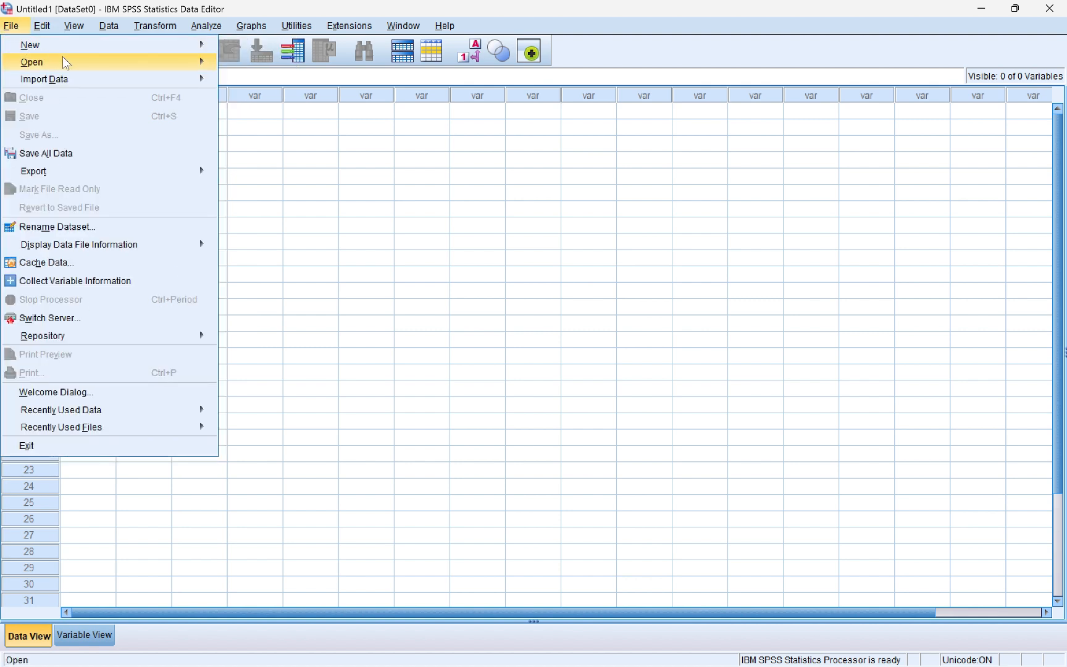
mouse_move(95, 62)
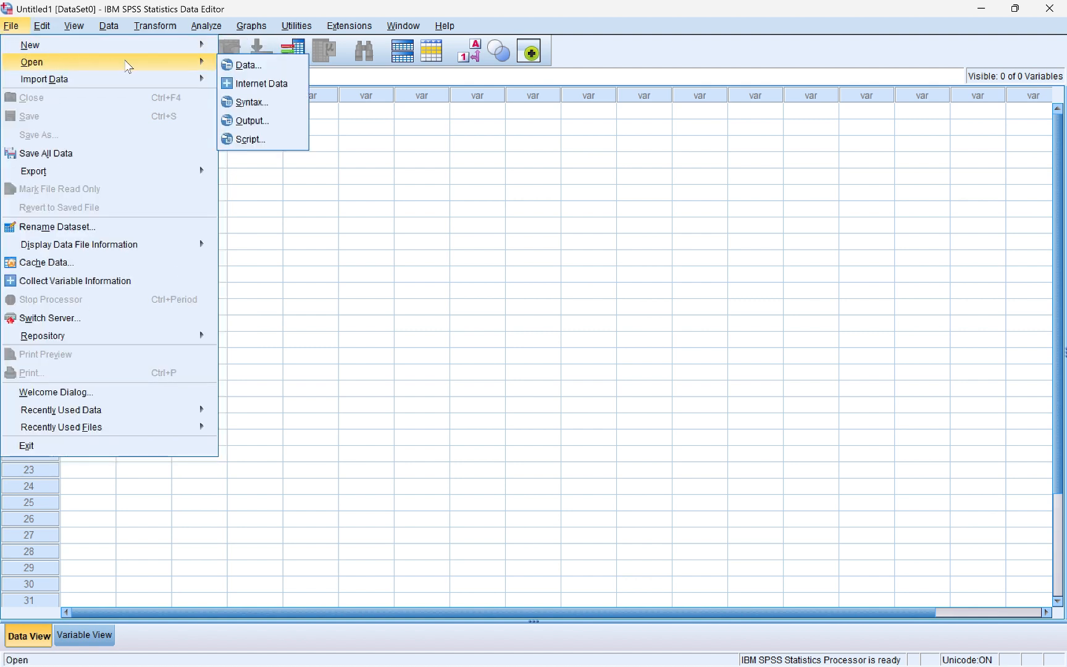
left_click(243, 66)
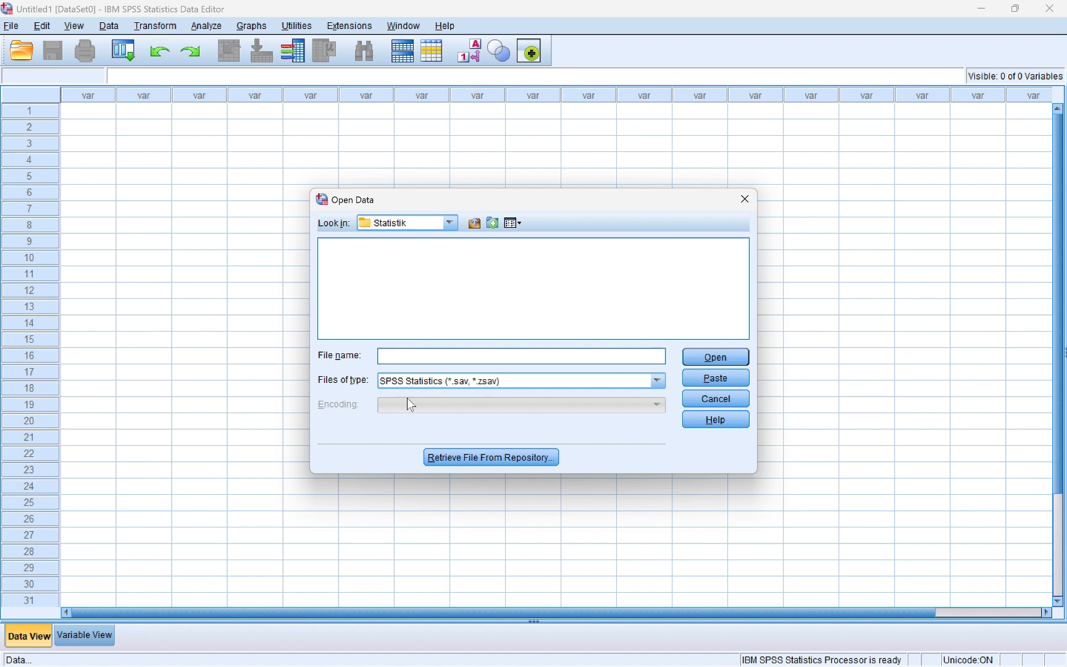
Filter to Excel files and import the Data Mentah sheet of Data Mentah Regresi 35 Responden.xlsx
left_click(497, 387)
left_click(492, 423)
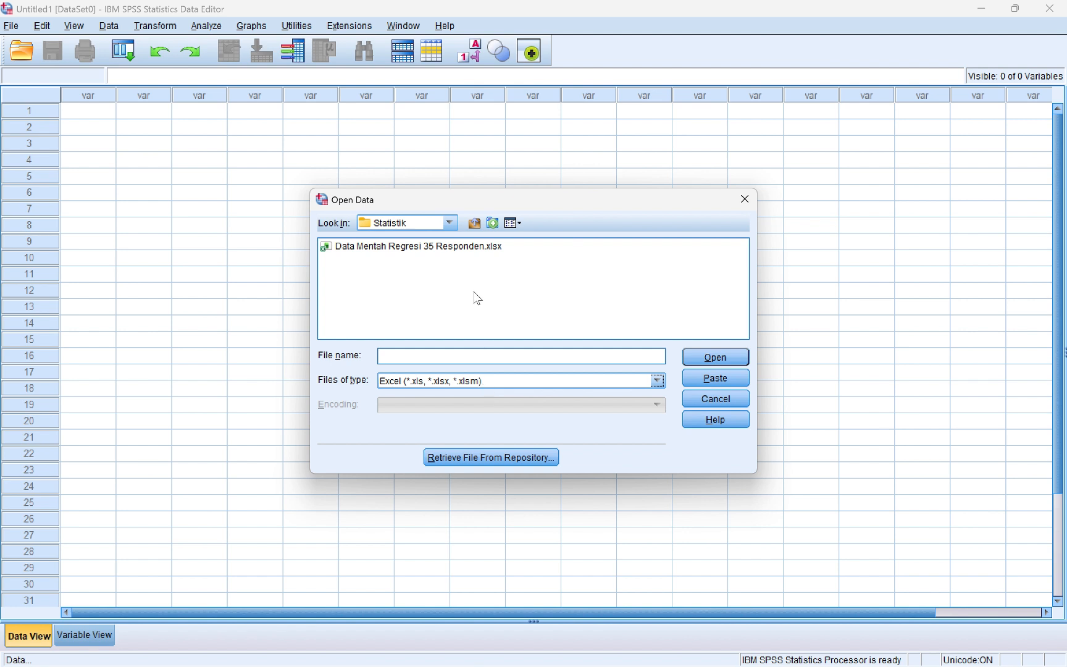
left_click(403, 247)
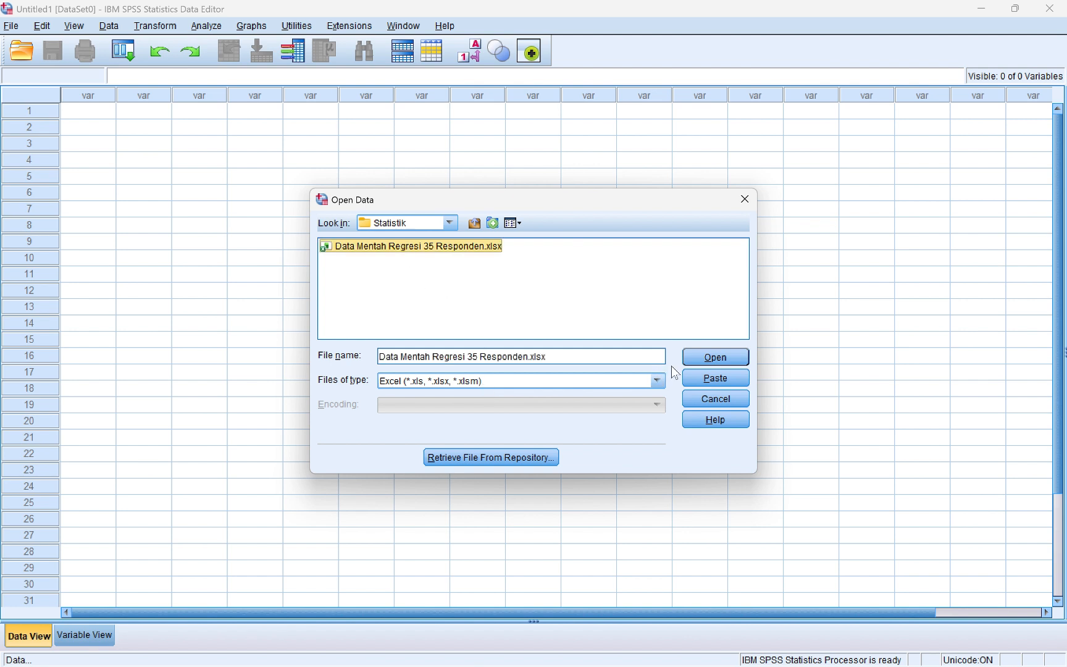
left_click(715, 357)
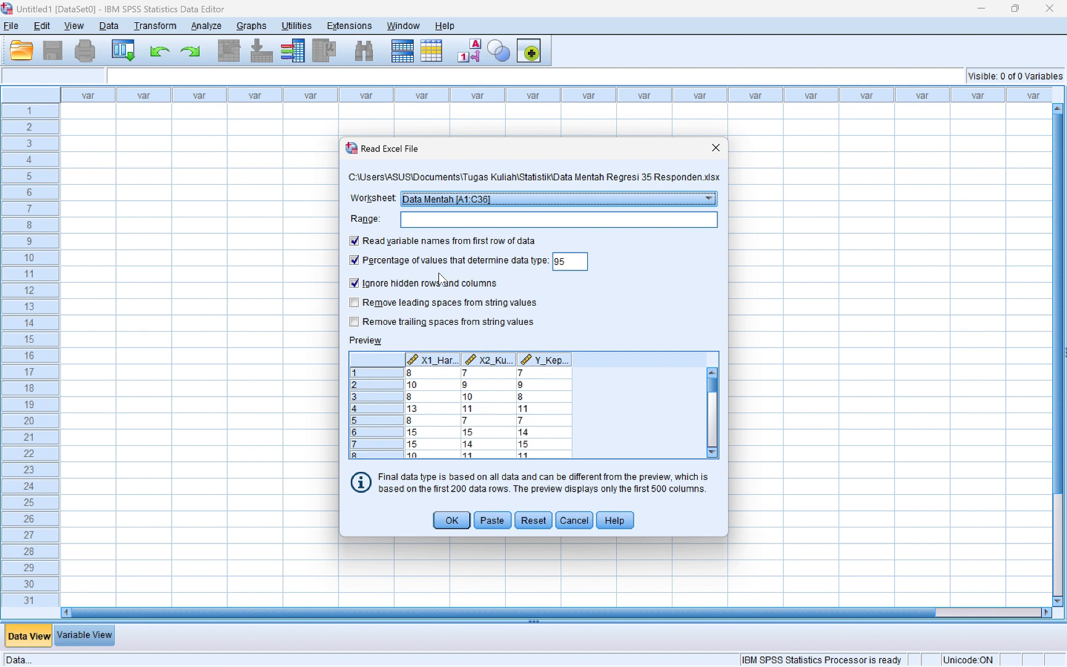
left_click(454, 519)
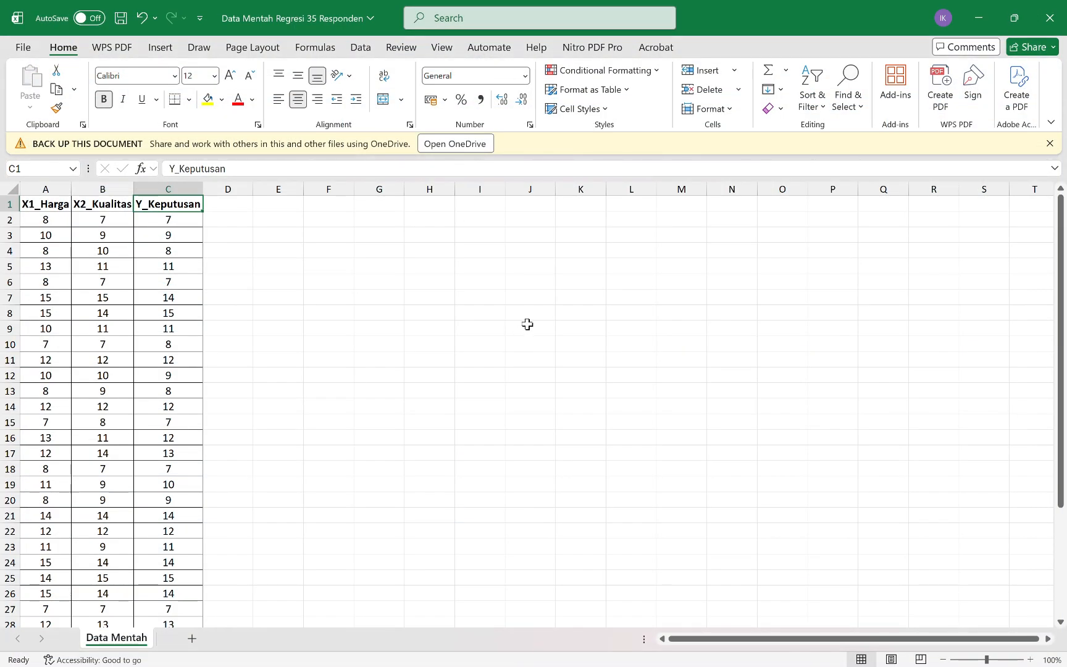
Inspect the X1_Harga, X2_Kualitas and Y_Keputusan columns in the Data Editor down to row 35
key("alt+Tab")
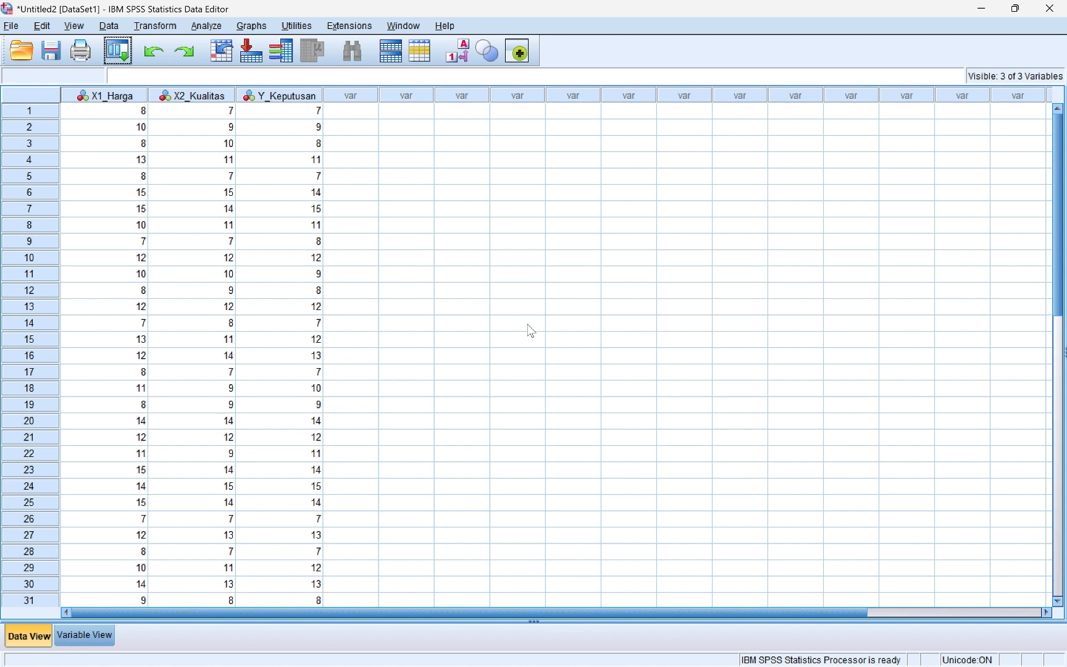
left_click(28, 109)
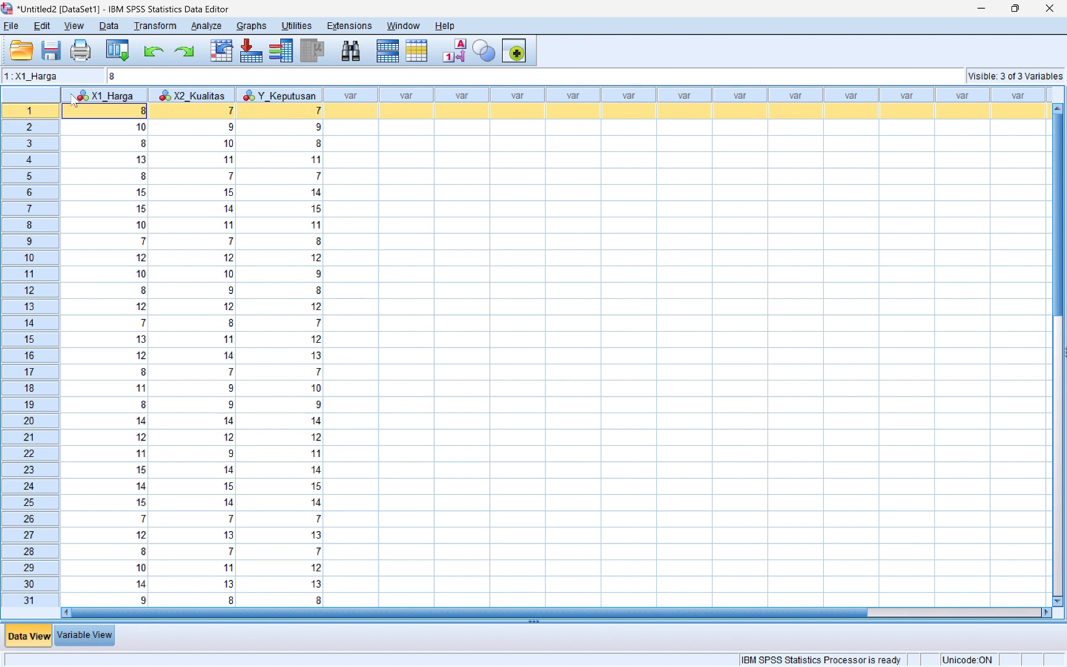
left_click(105, 95)
left_click(168, 96)
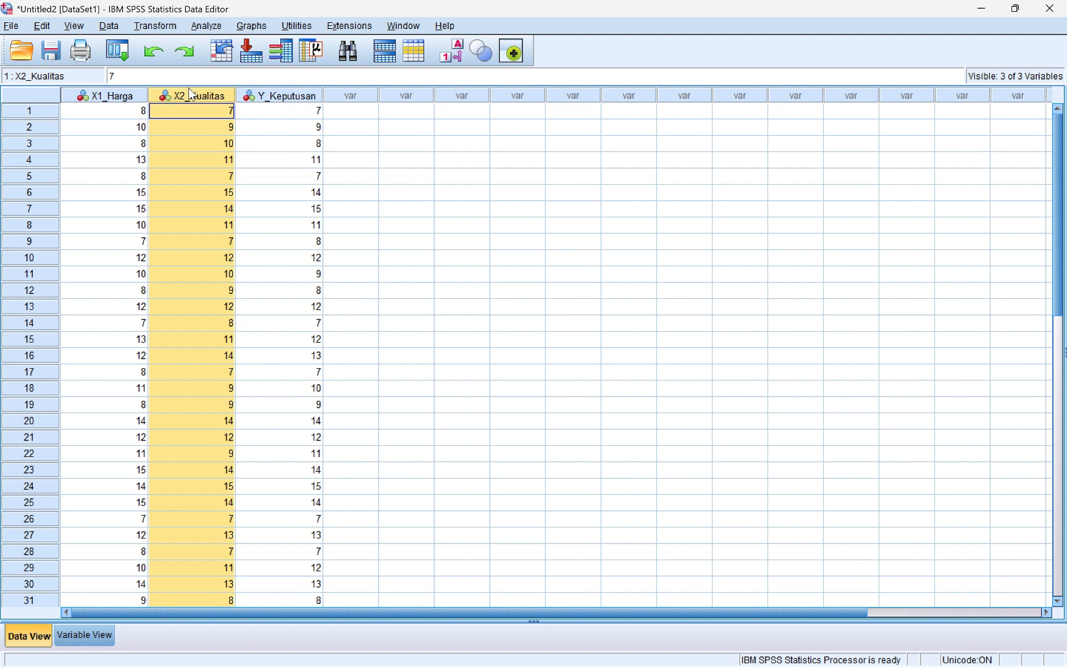
left_click(250, 98)
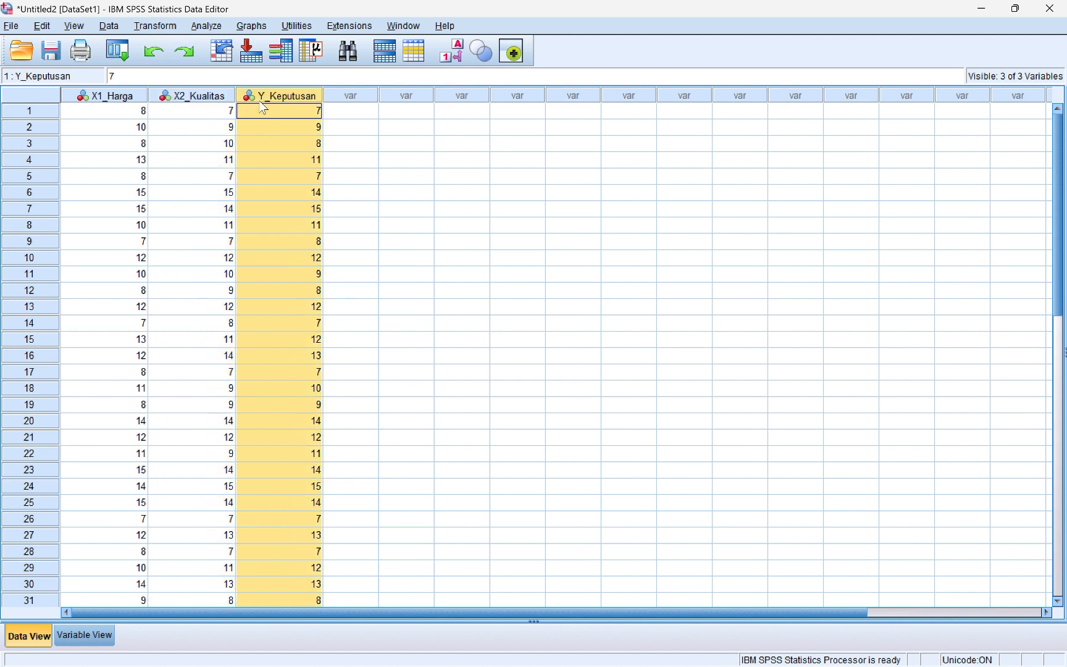
left_click(461, 203)
scroll(462, 203, "down", 2)
scroll(461, 204, "down", 1)
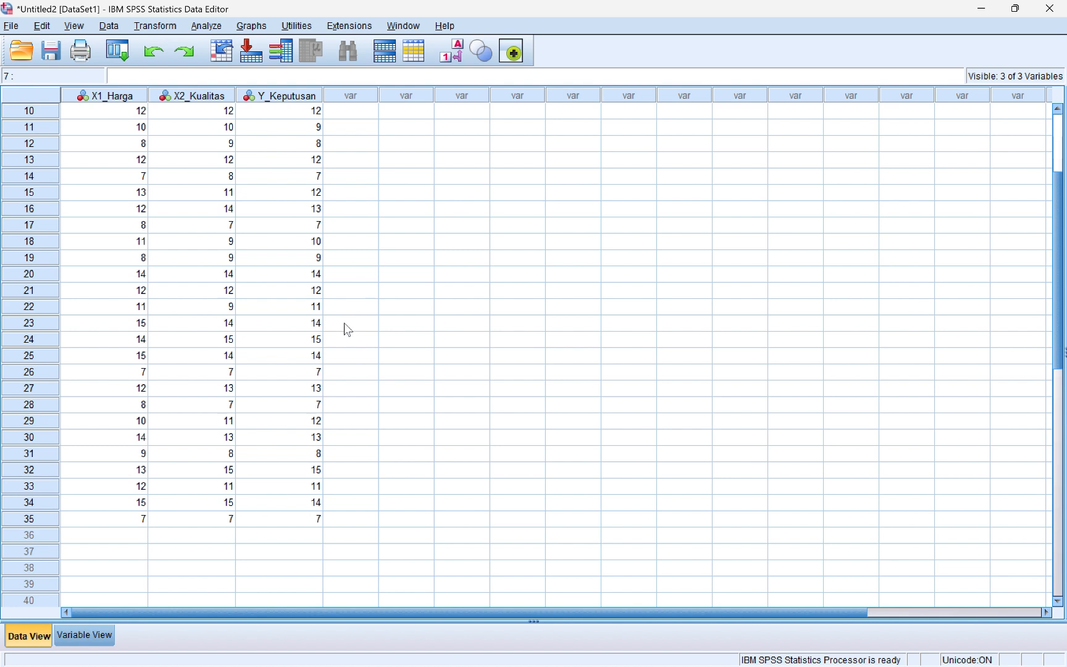
left_click(93, 641)
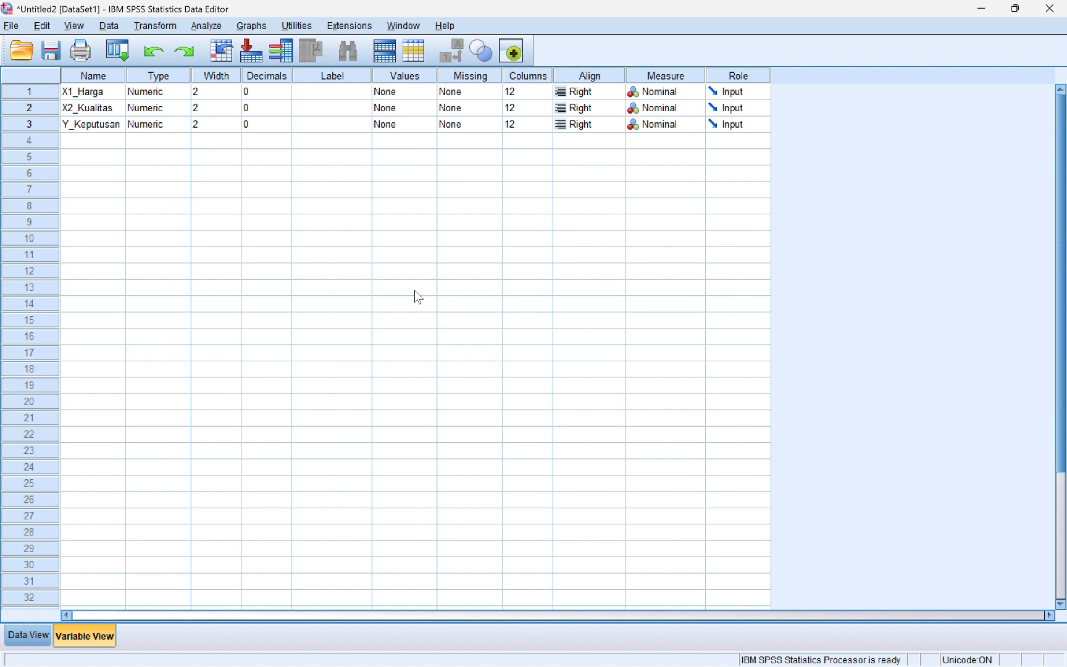
left_click(47, 96)
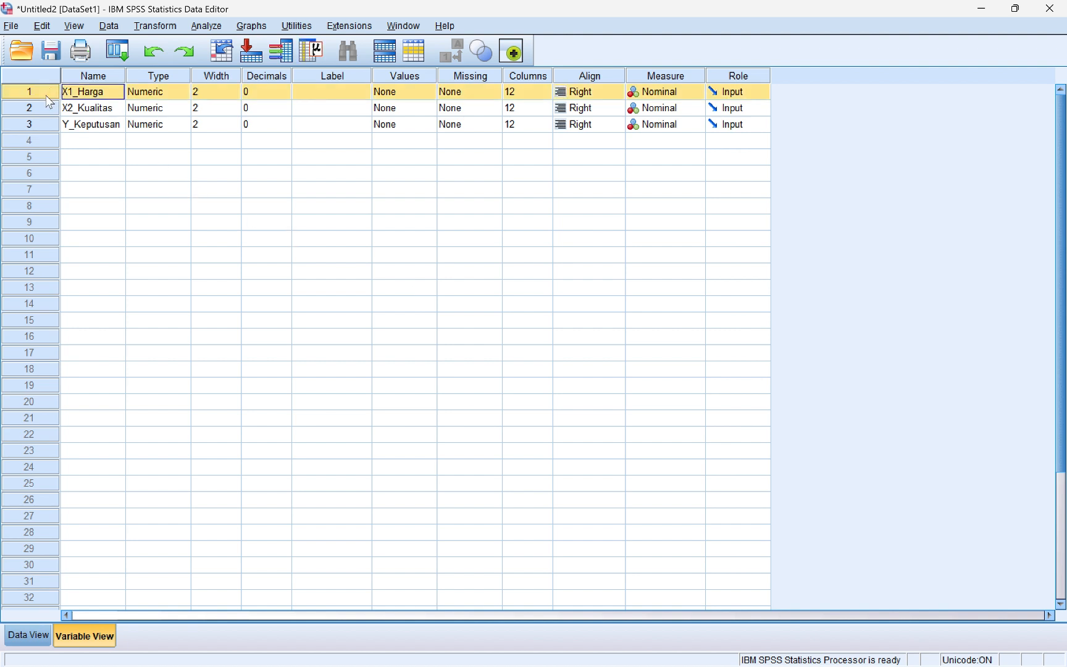
left_click(43, 109)
left_click(42, 124)
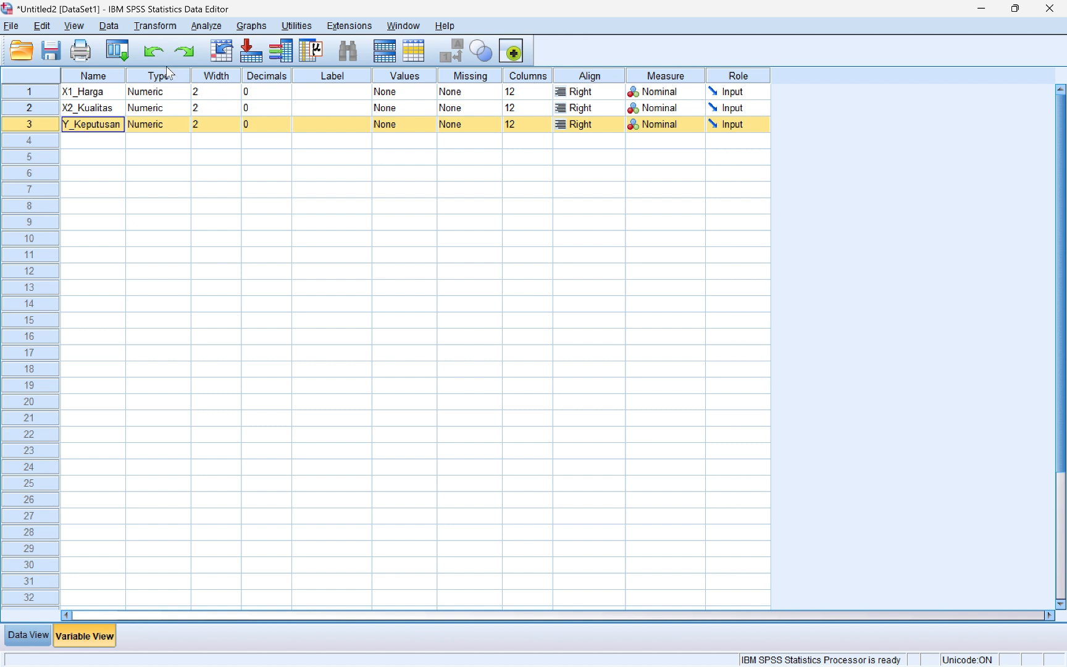
left_click(174, 91)
left_click(257, 92)
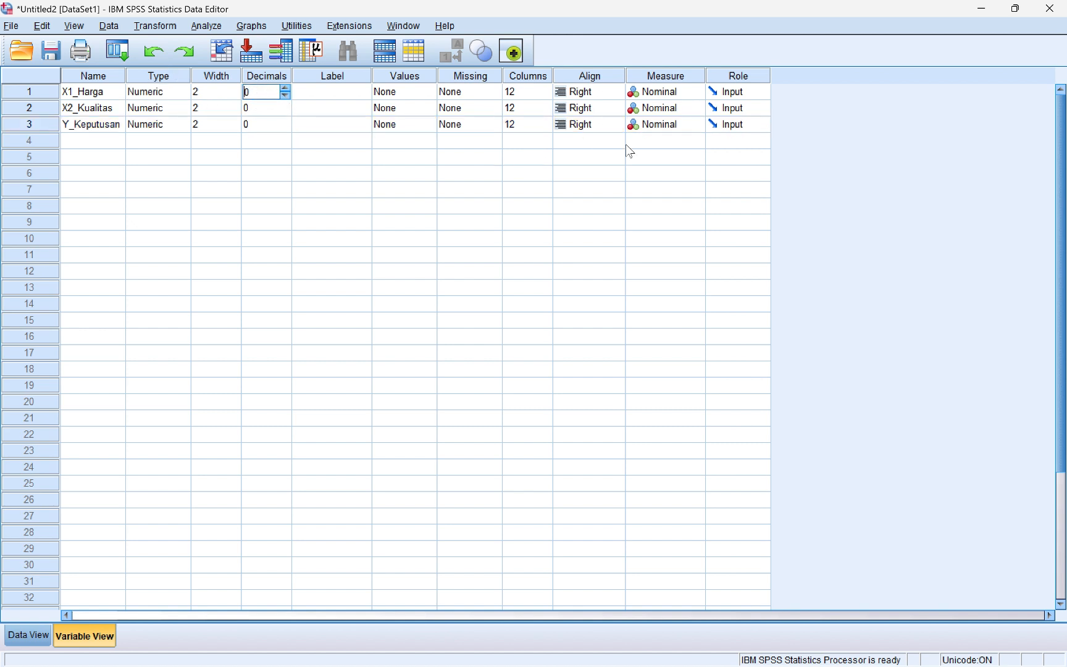
left_click(355, 80)
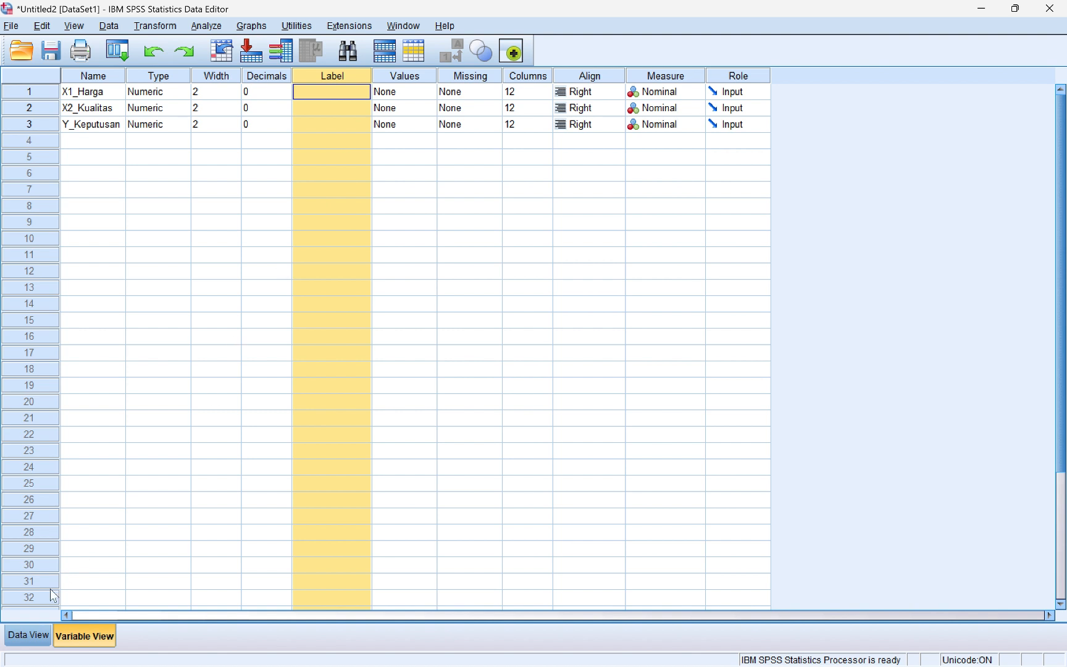
left_click(29, 635)
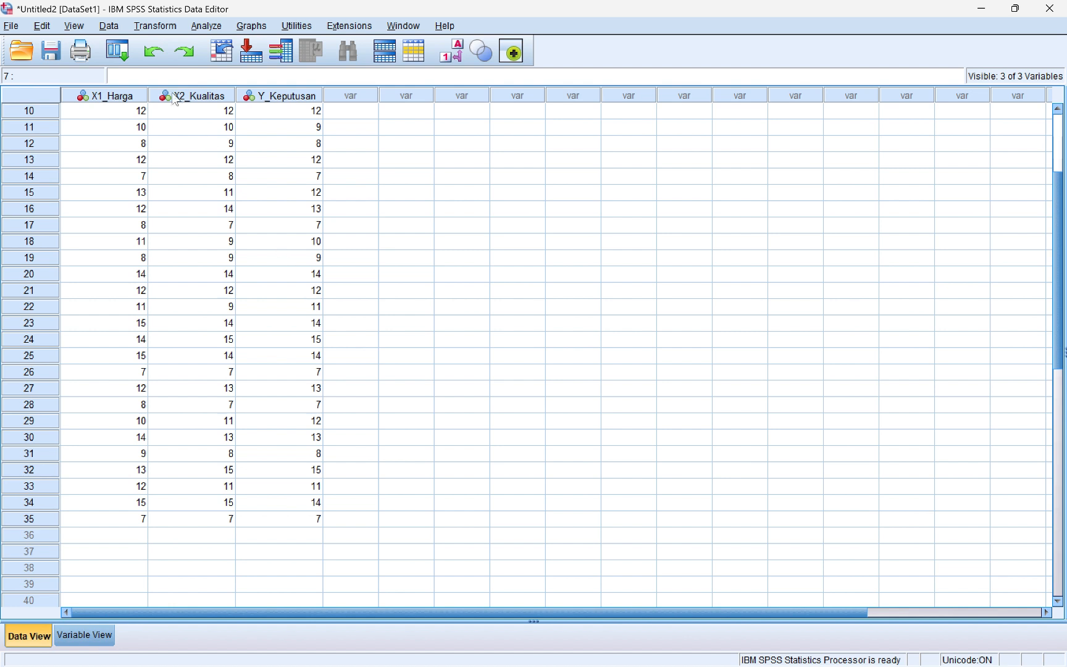
In Linear Regression, make Y_Keputusan the dependent, with X1_Harga and X2_Kualitas as independents
left_click(201, 27)
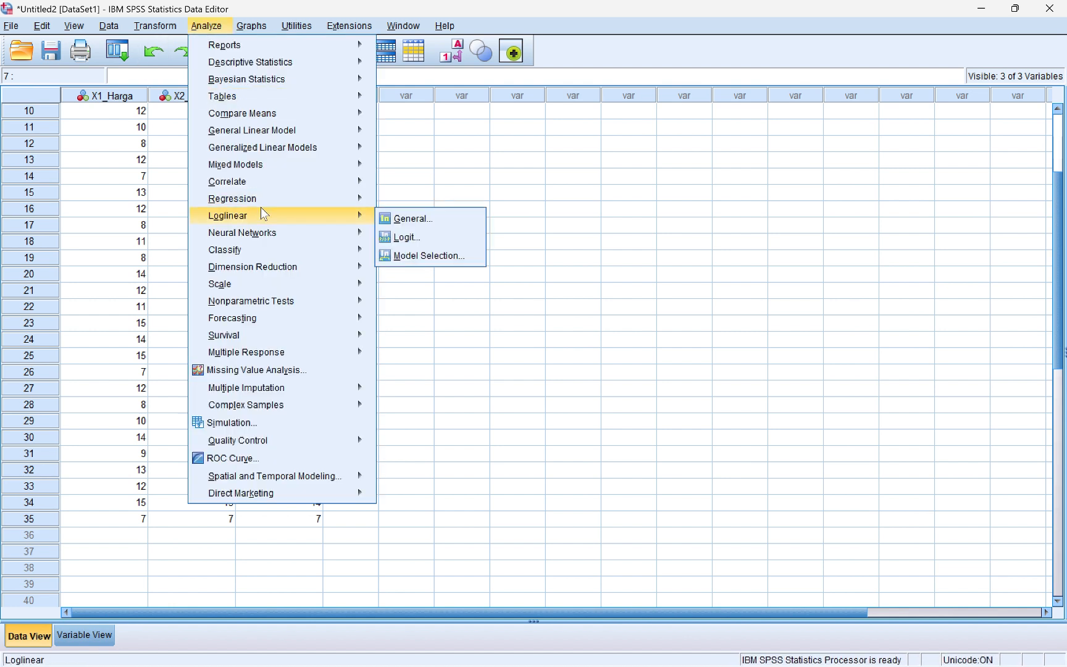
mouse_move(303, 202)
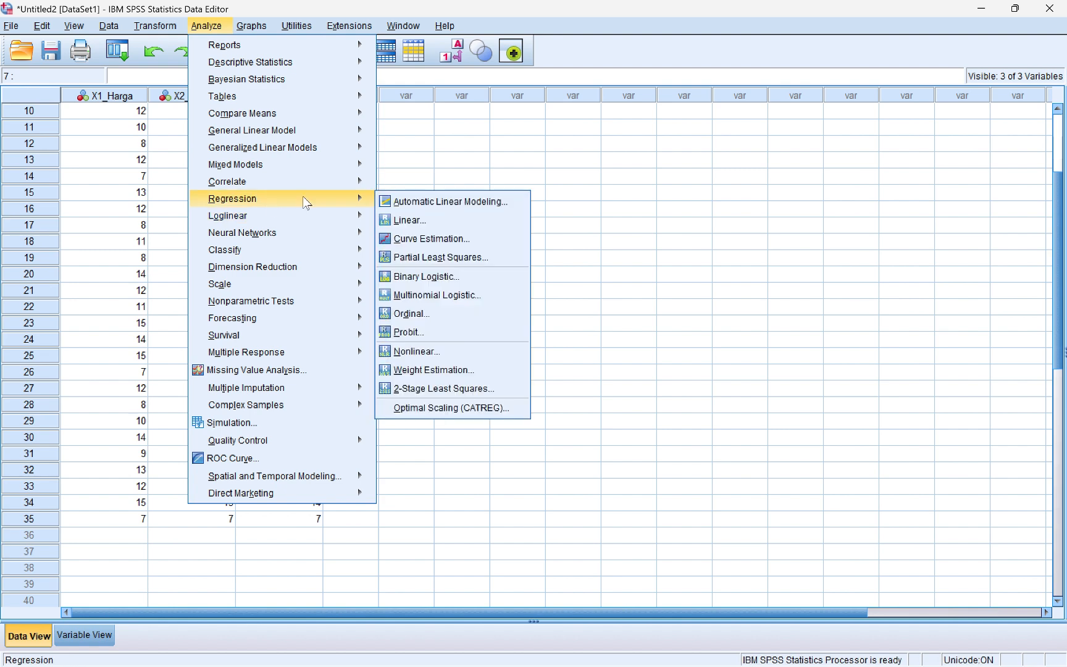
left_click(416, 223)
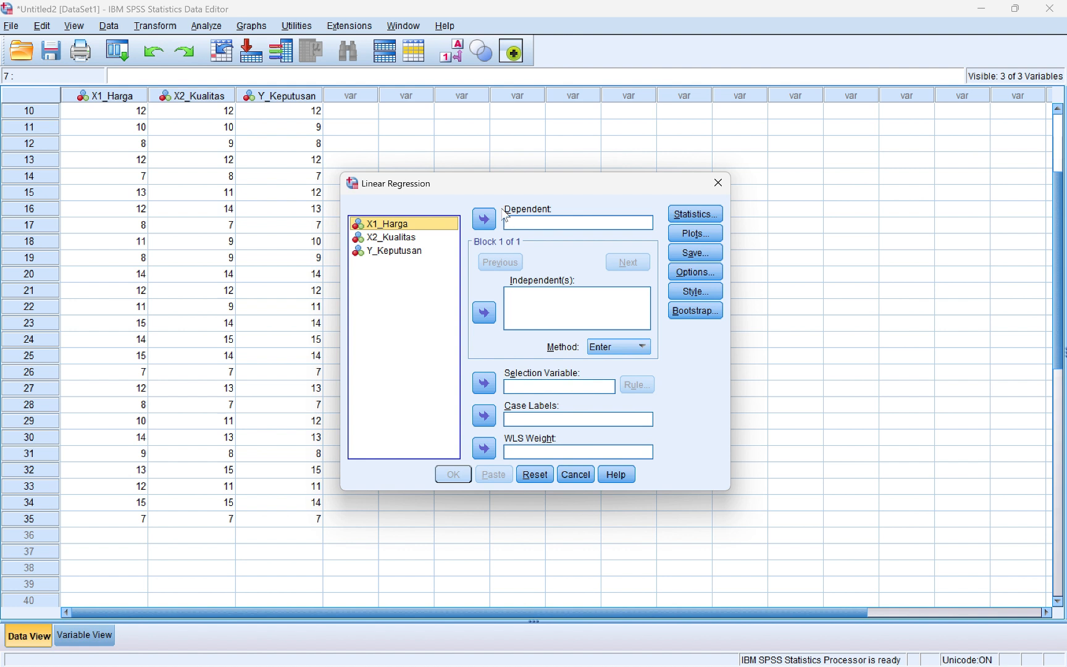
left_click(383, 255)
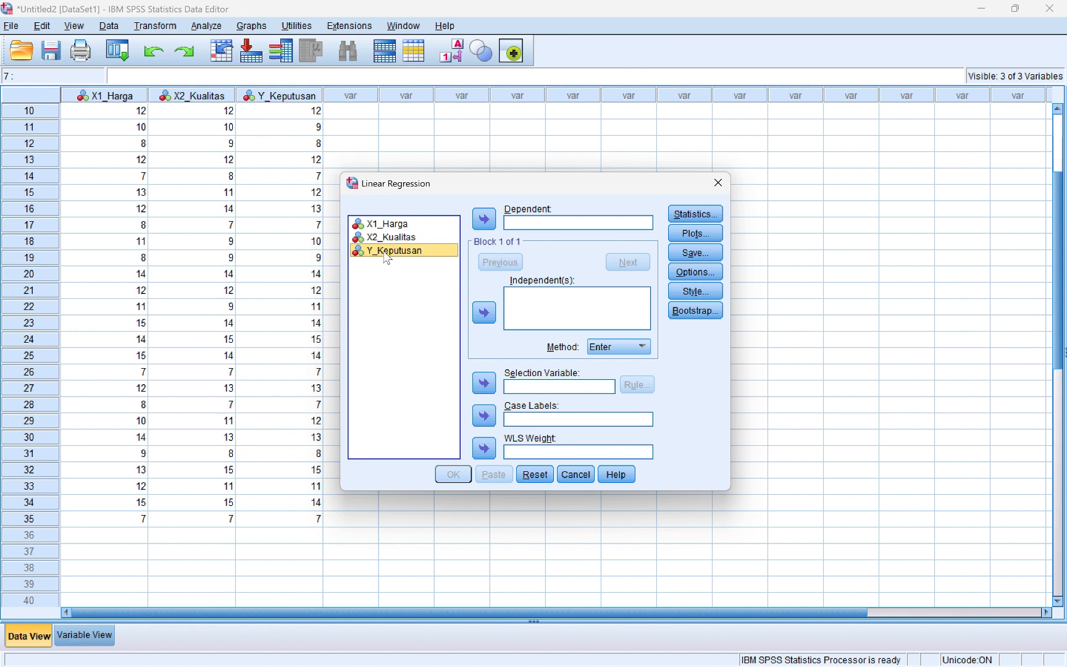
left_click(484, 219)
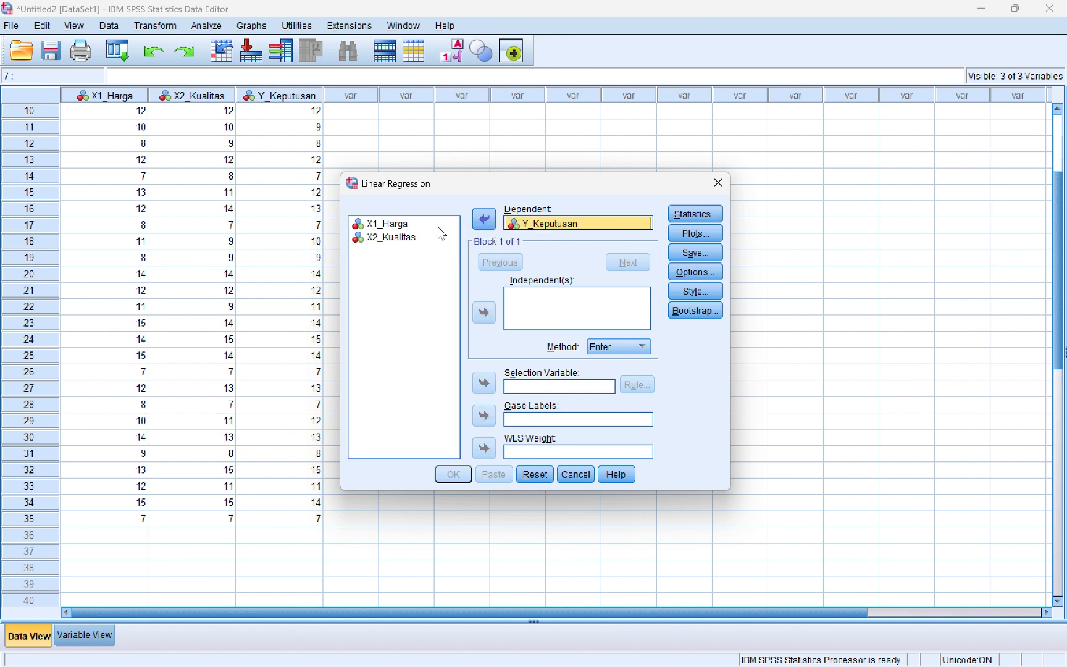
left_click(418, 239)
left_click(389, 224)
left_click(483, 311)
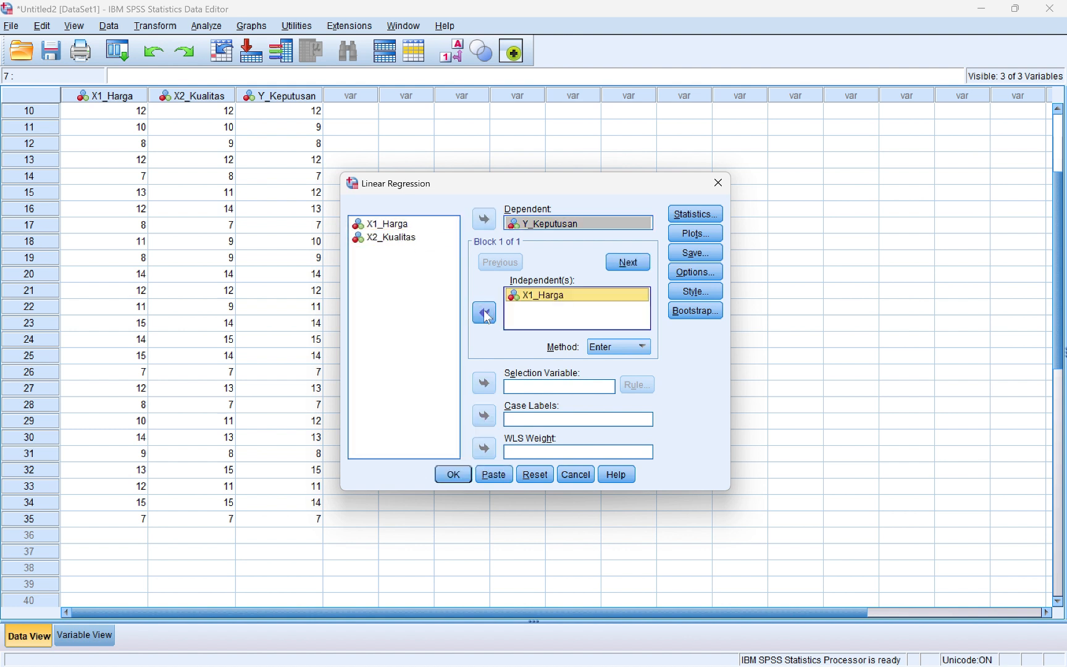
left_click(420, 241)
left_click(485, 312)
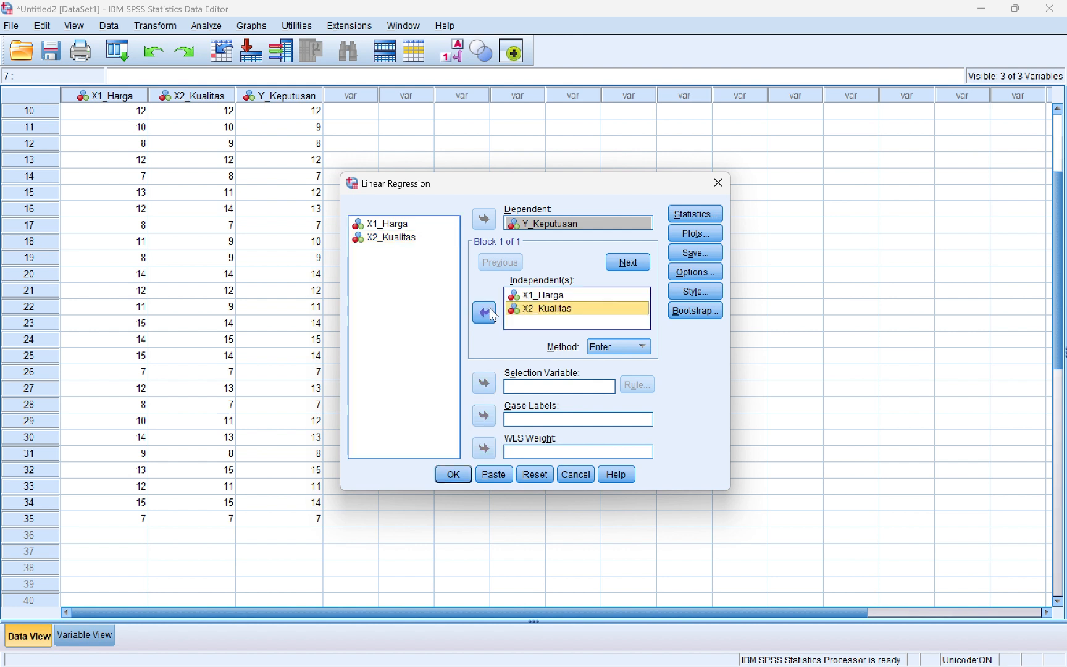
Turn on Collinearity diagnostics and Durbin-Watson in regression Statistics, then run the regression
left_click(711, 217)
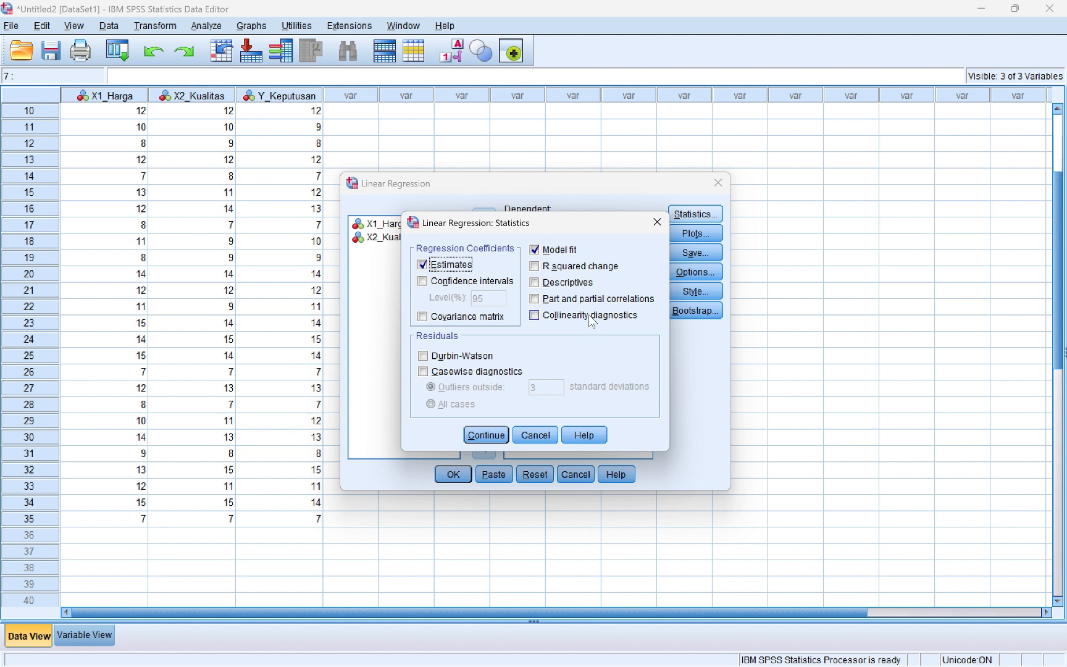
left_click(573, 316)
left_click(461, 355)
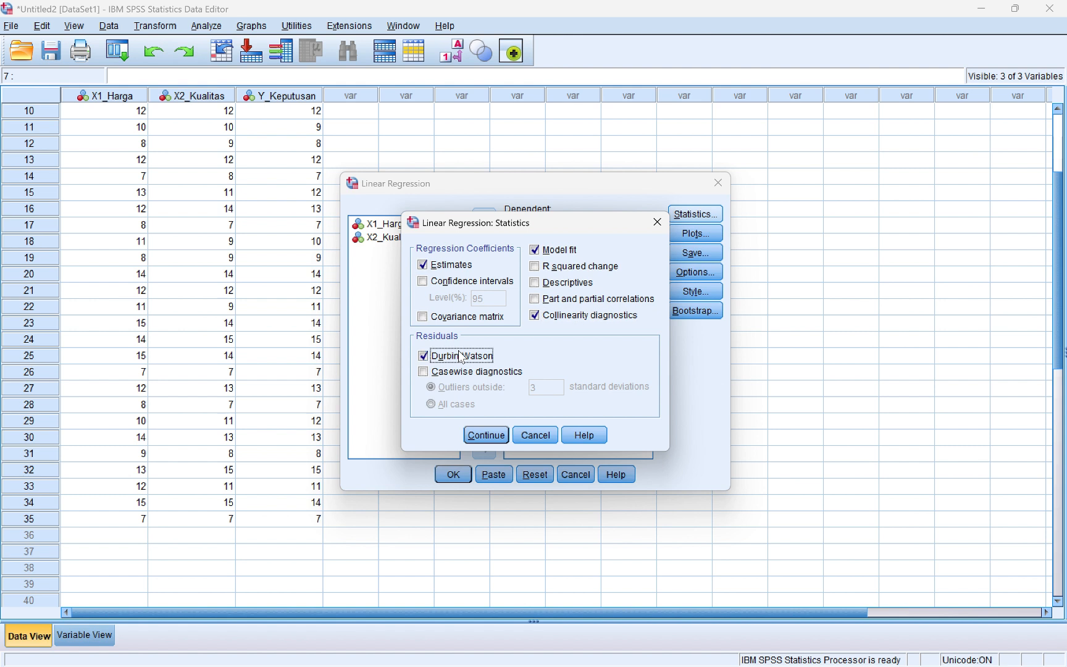
left_click(484, 436)
left_click(453, 474)
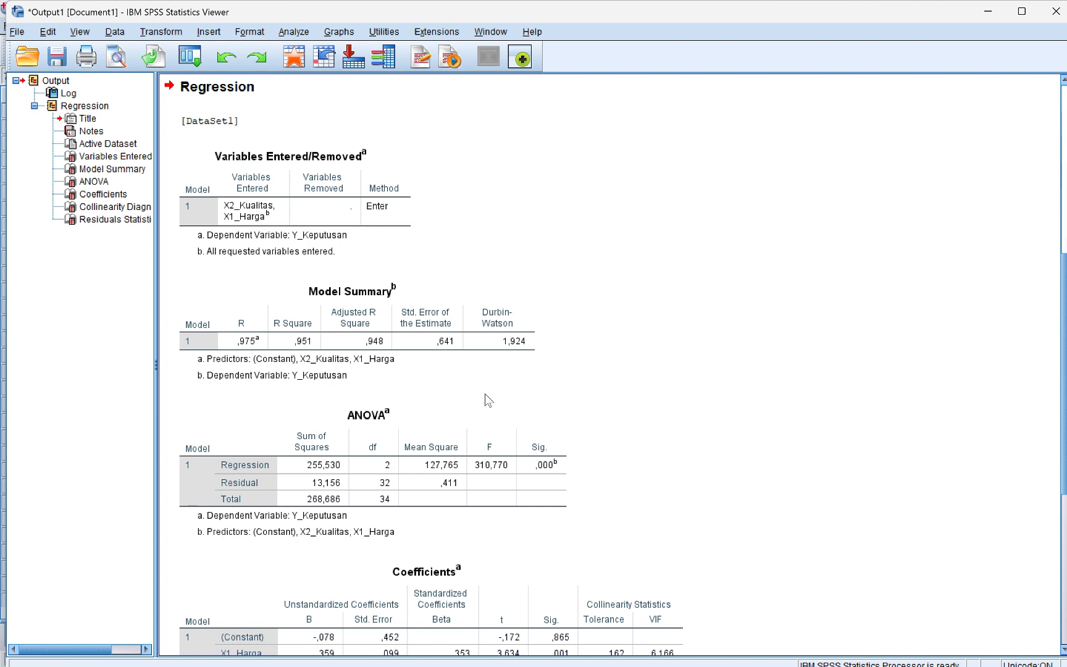
Review the Model Summary (R Square ,951, Durbin-Watson 1,924), ANOVA and Coefficients tables
left_click(478, 365)
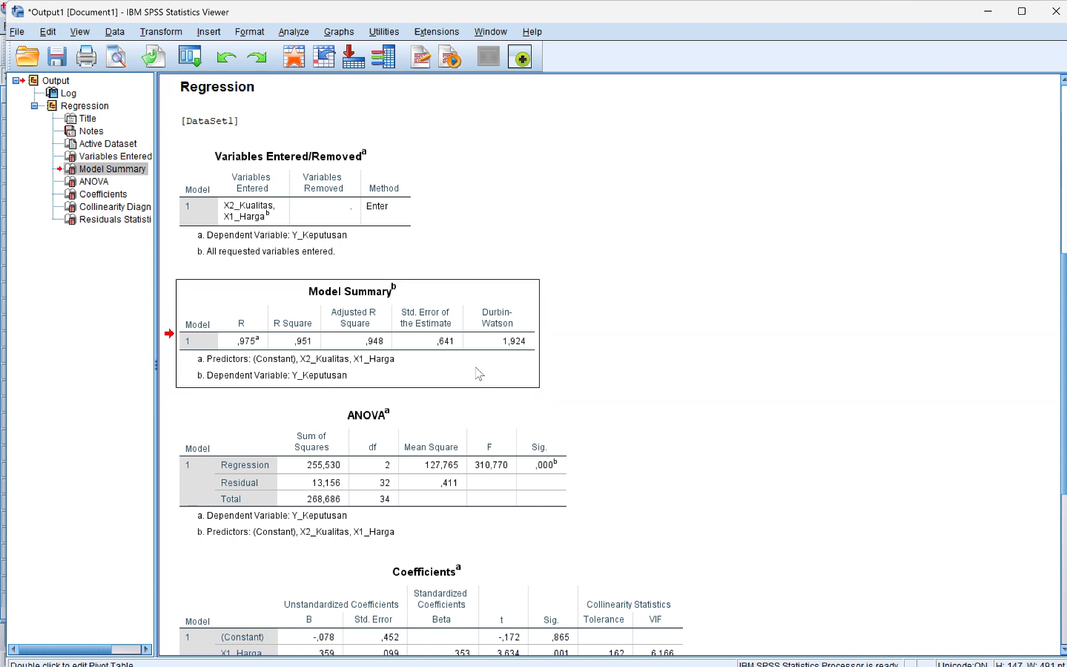
left_click(429, 470)
left_click(407, 587)
scroll(407, 588, "down", 5)
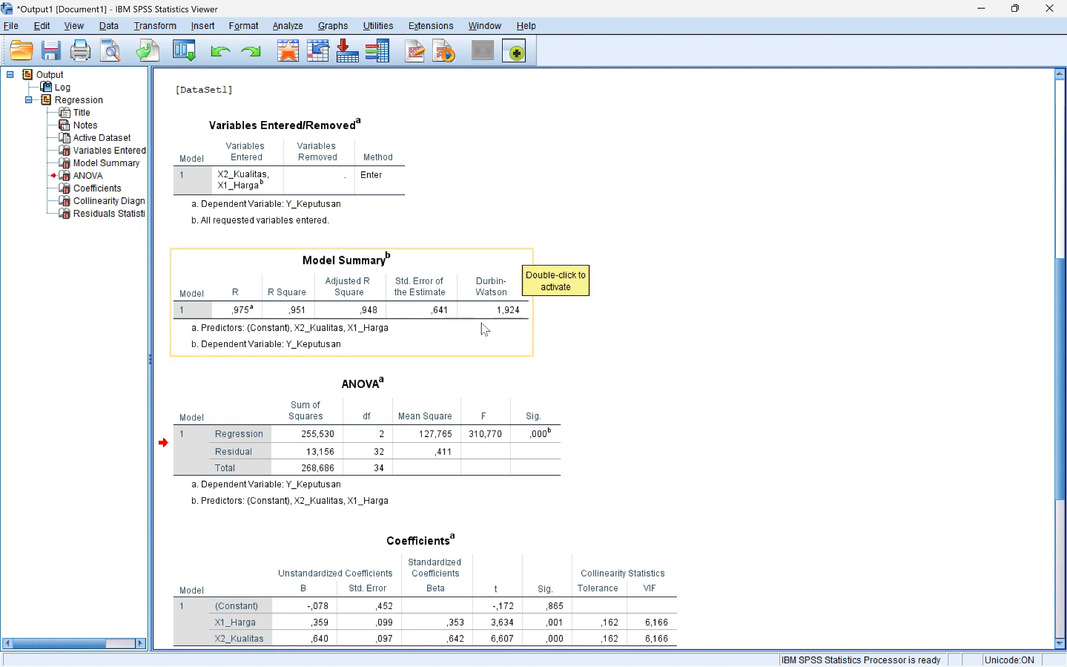
left_click_drag(529, 352, 540, 323)
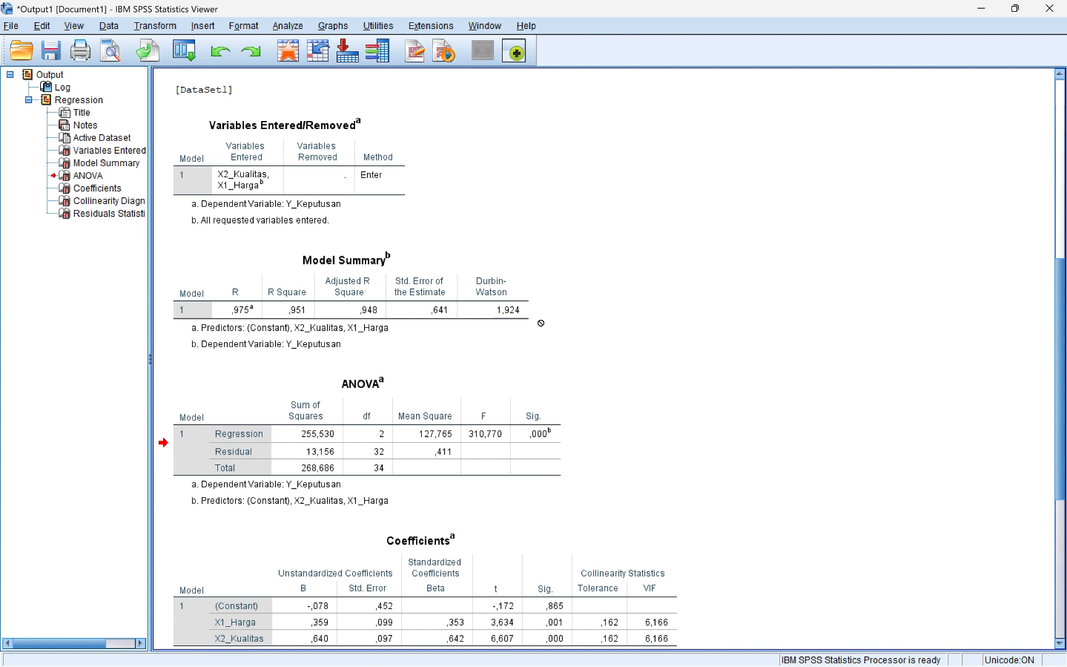
left_click_drag(540, 323, 473, 265)
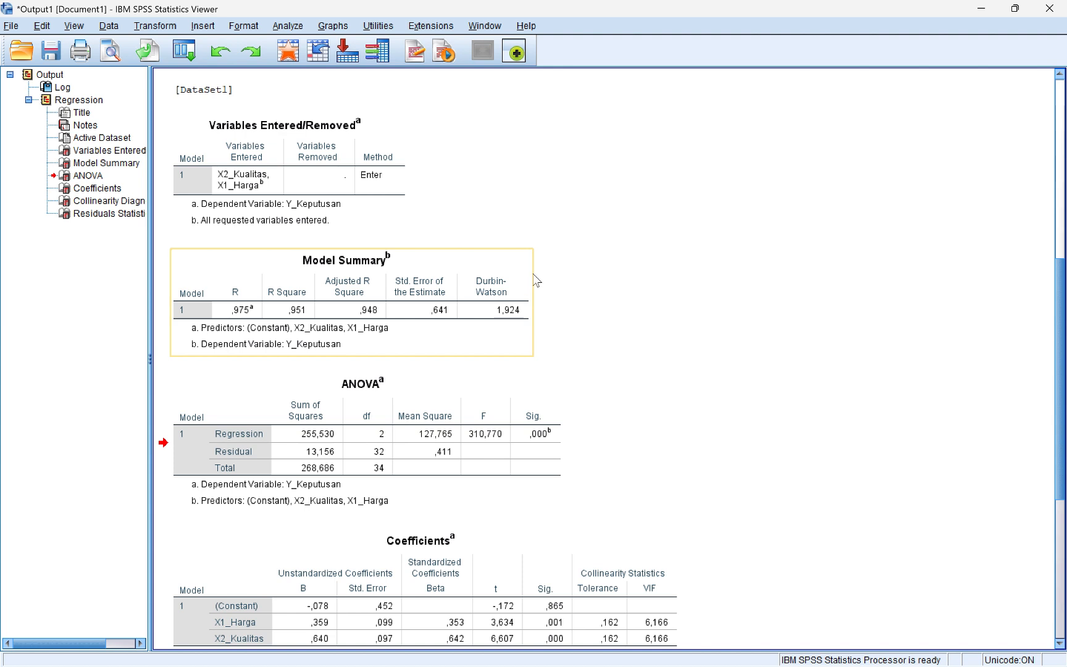
left_click_drag(534, 275, 537, 276)
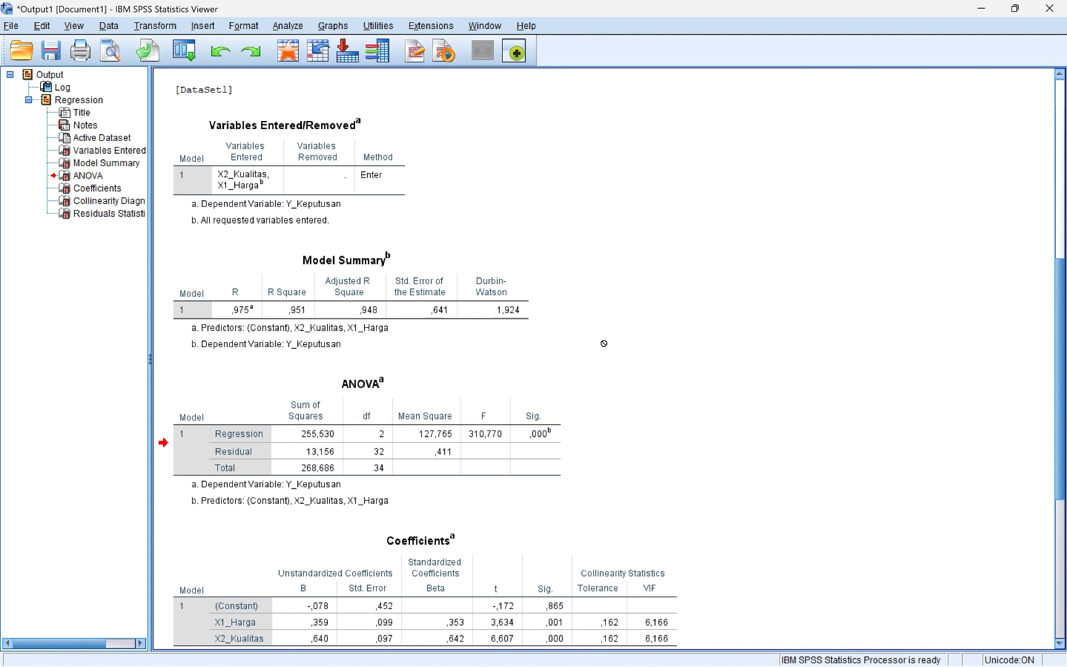
scroll(603, 343, "down", 2)
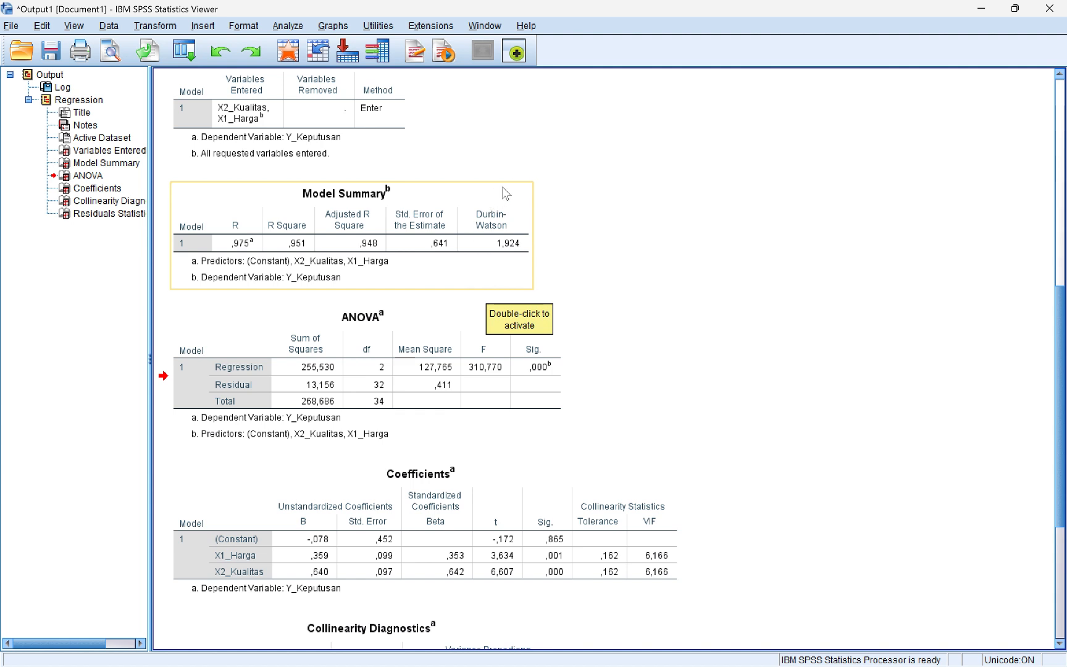
left_click_drag(502, 187, 594, 273)
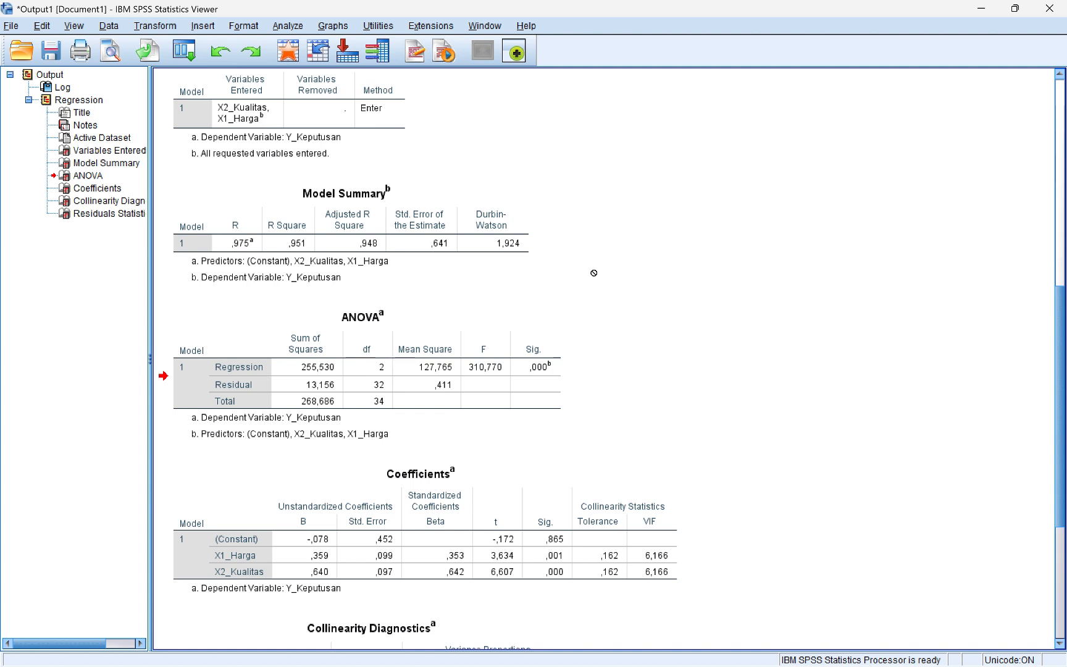
left_click_drag(593, 273, 593, 273)
left_click(224, 363)
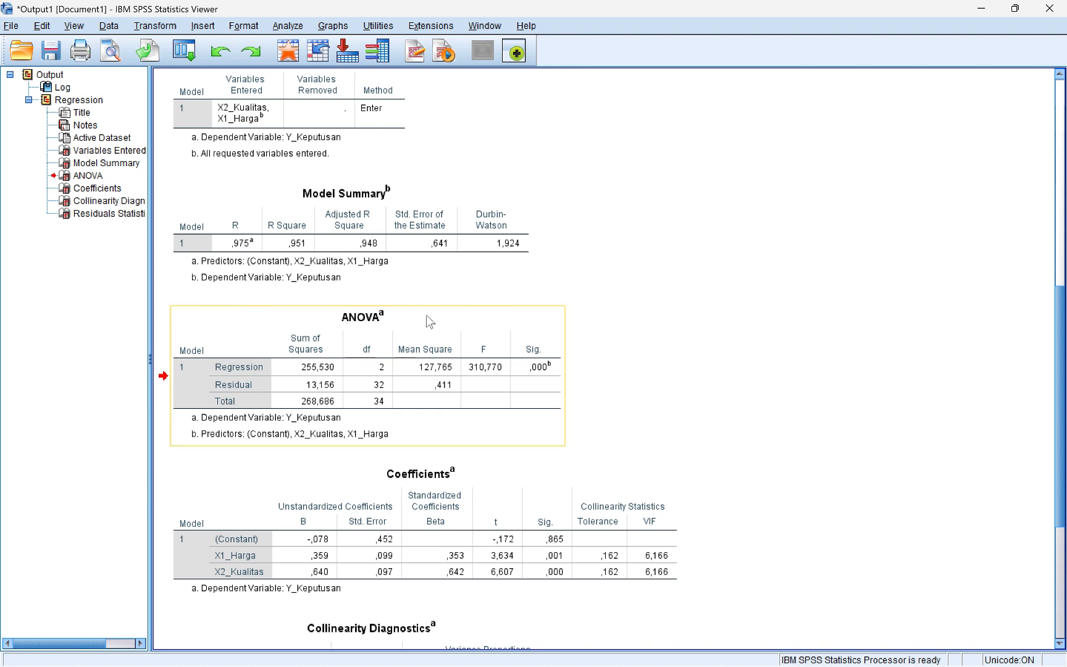
left_click_drag(435, 320, 581, 309)
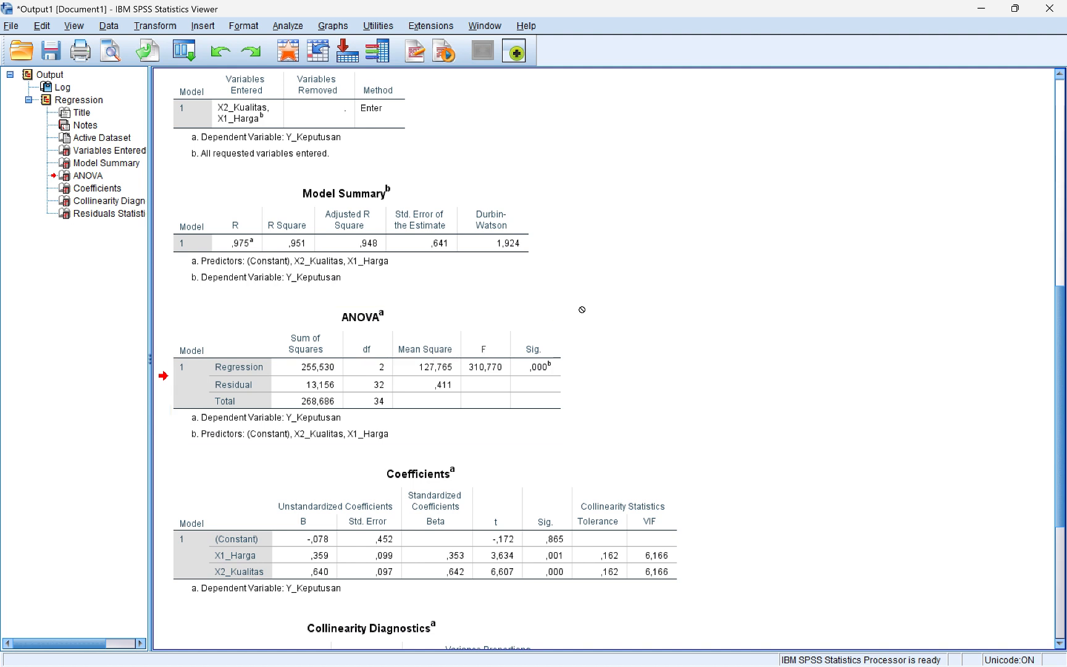
left_click_drag(581, 310, 582, 309)
left_click_drag(582, 309, 564, 317)
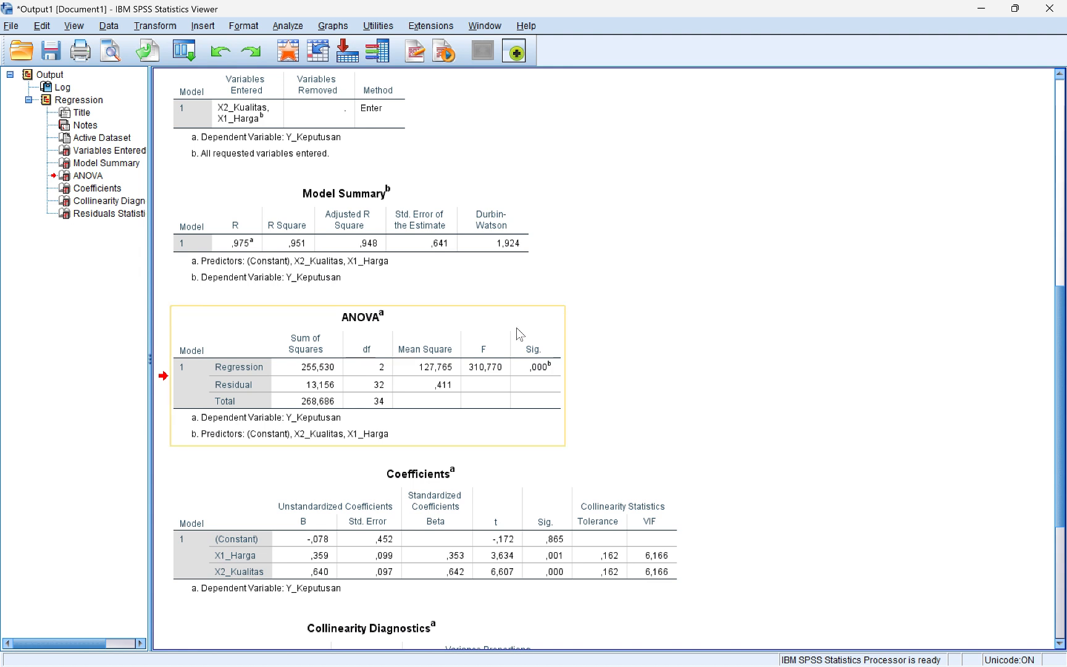
left_click_drag(504, 424, 633, 331)
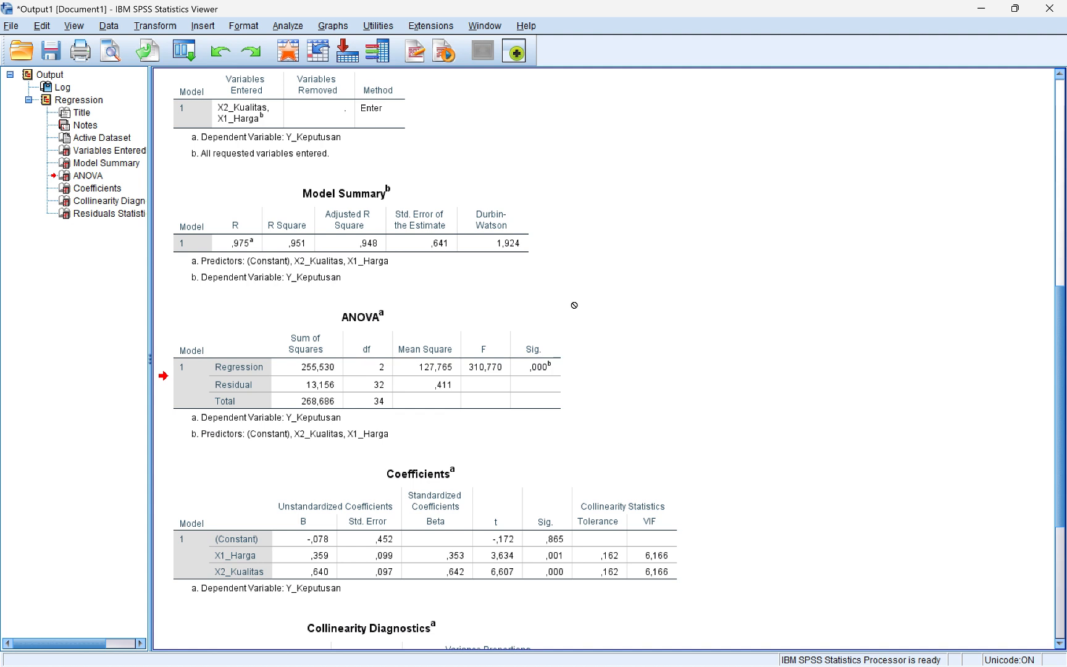
Scroll the output down to the Collinearity Diagnostics and Residuals Statistics tables
scroll(574, 305, "down", 3)
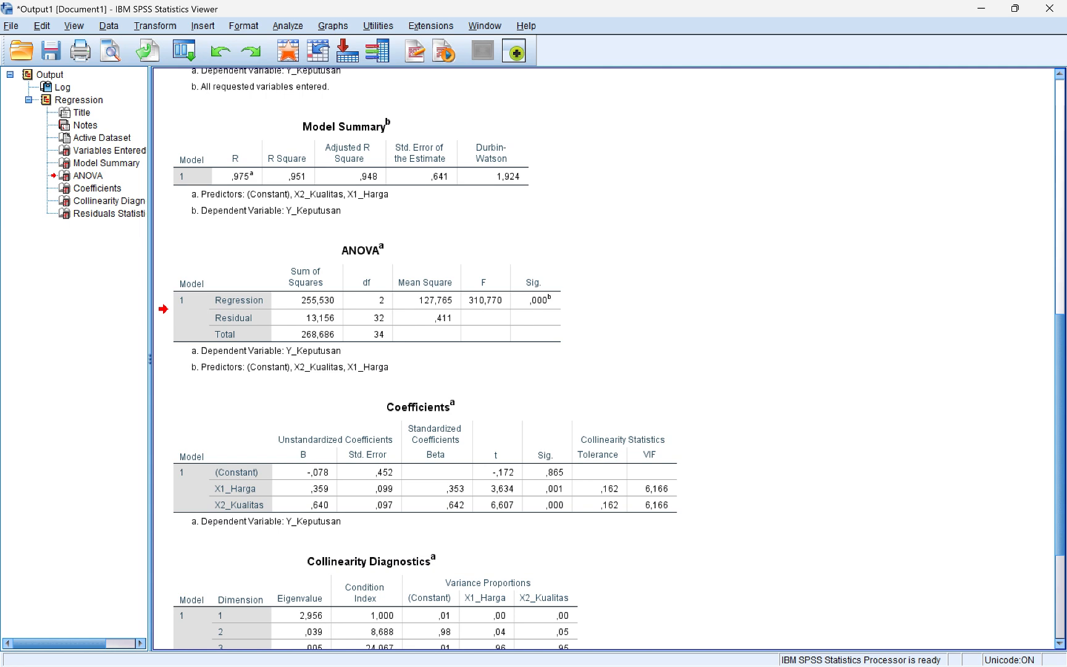
scroll(653, 352, "down", 5)
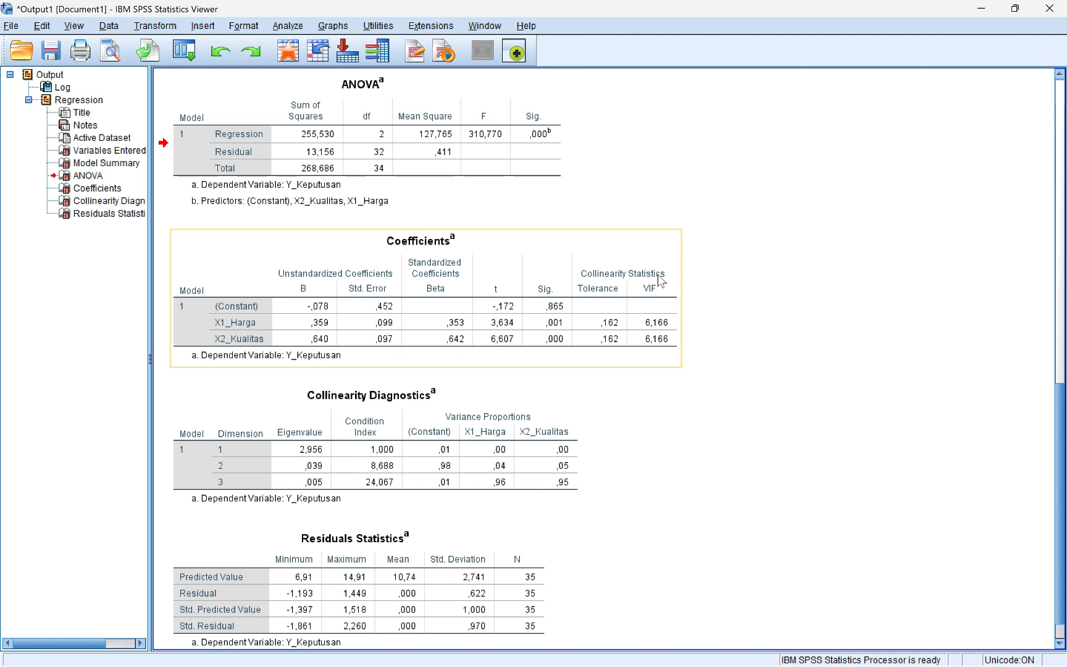
left_click_drag(660, 281, 788, 298)
scroll(787, 299, "up", 1)
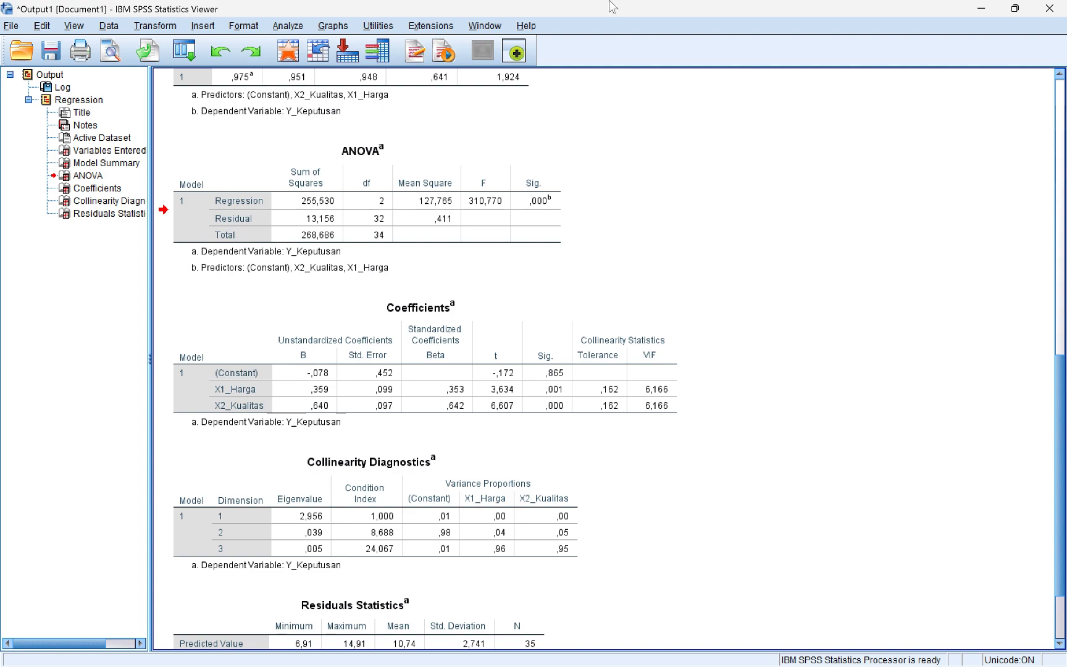
left_click(491, 272)
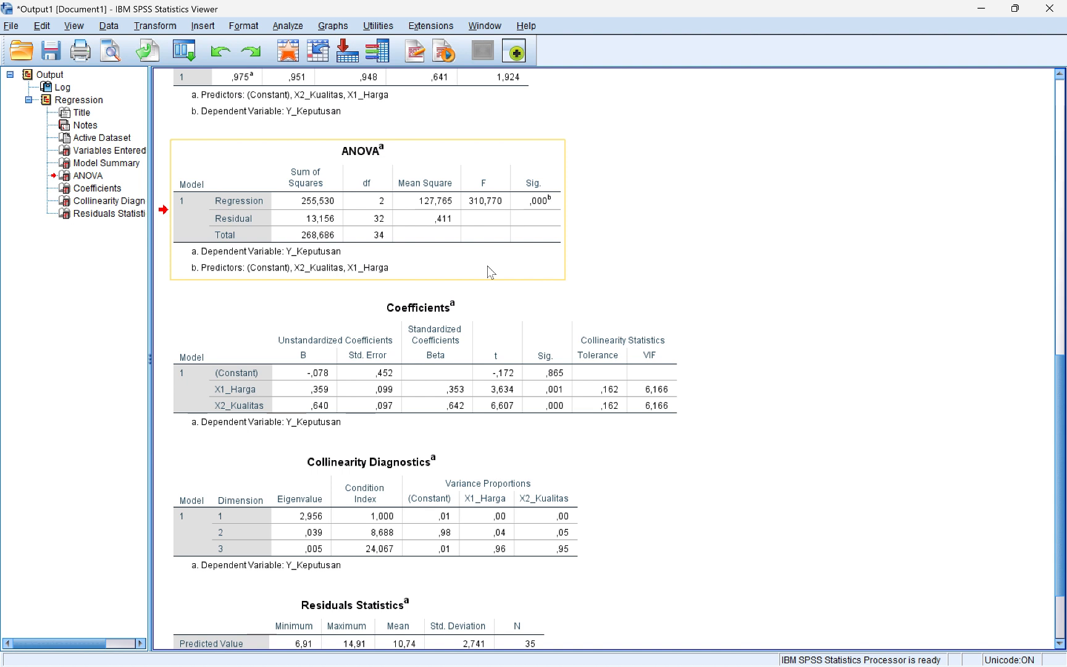
left_click_drag(487, 266, 483, 285)
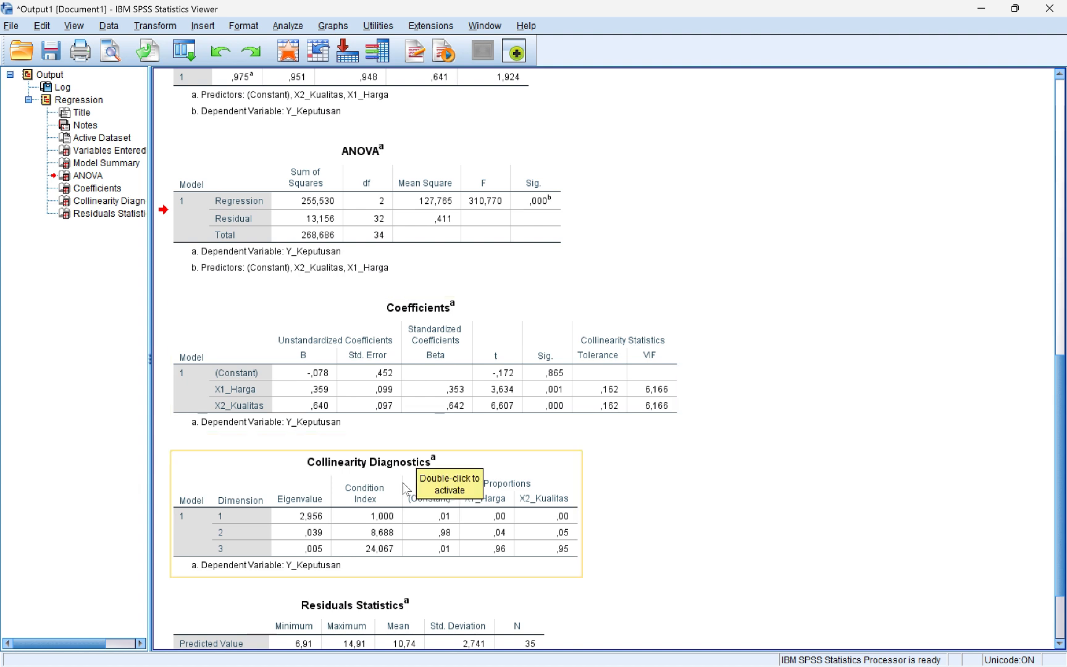
Back in the Data Editor, reopen Linear Regression with Y_Keputusan, X1_Harga and X2_Kualitas assigned
key("alt+Tab")
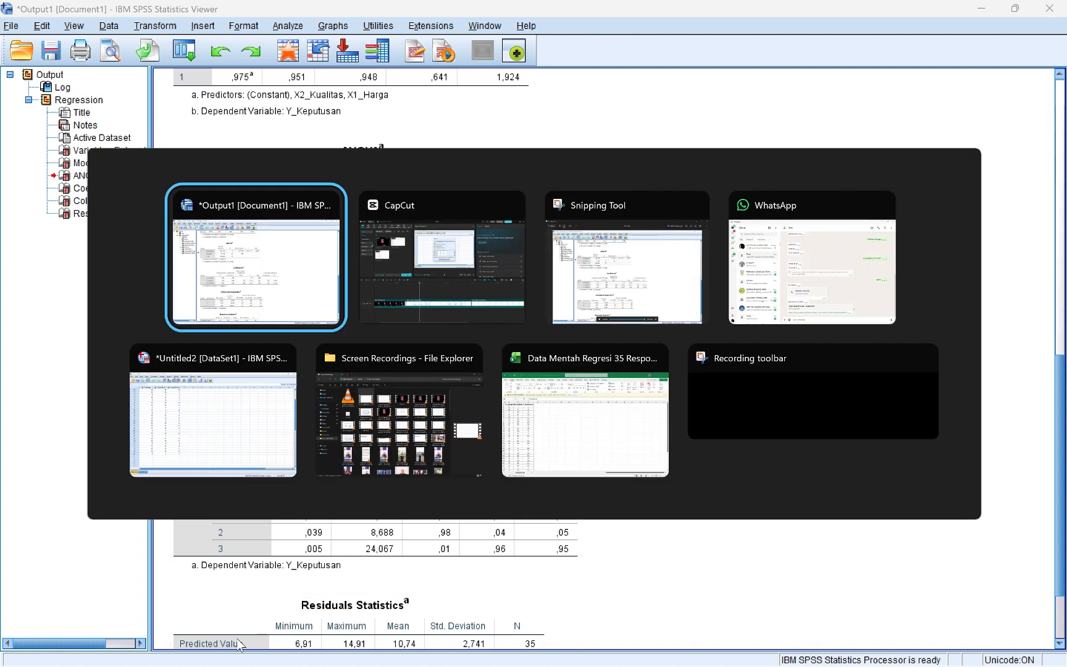
key("alt+Tab")
key("alt+Tab")
key("alt+Tab")
key("alt+Tab")
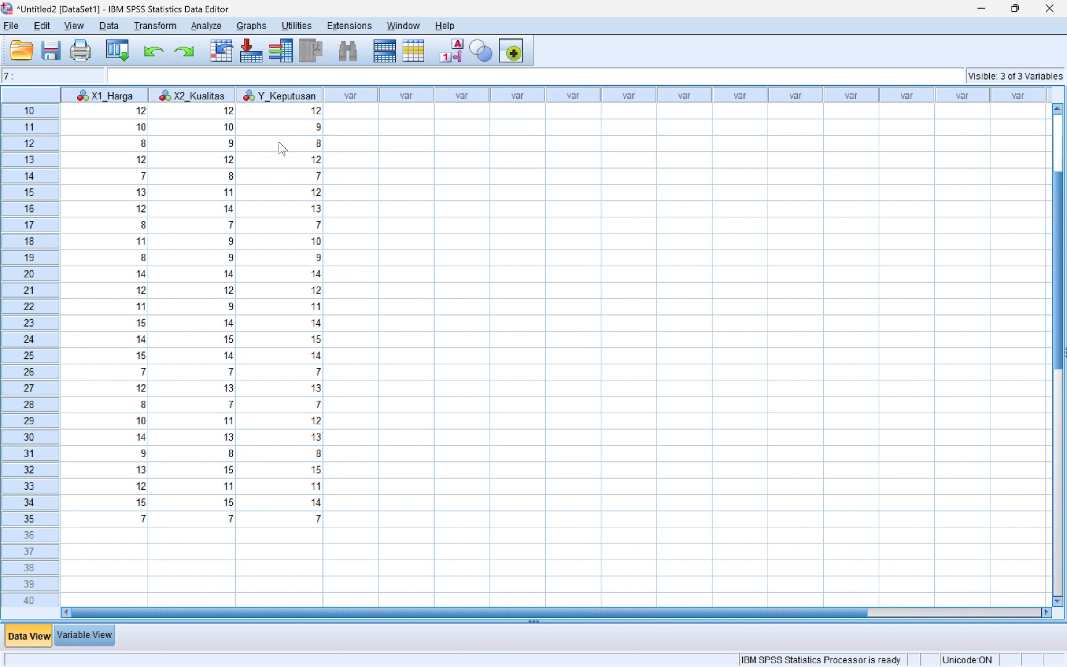
left_click(199, 27)
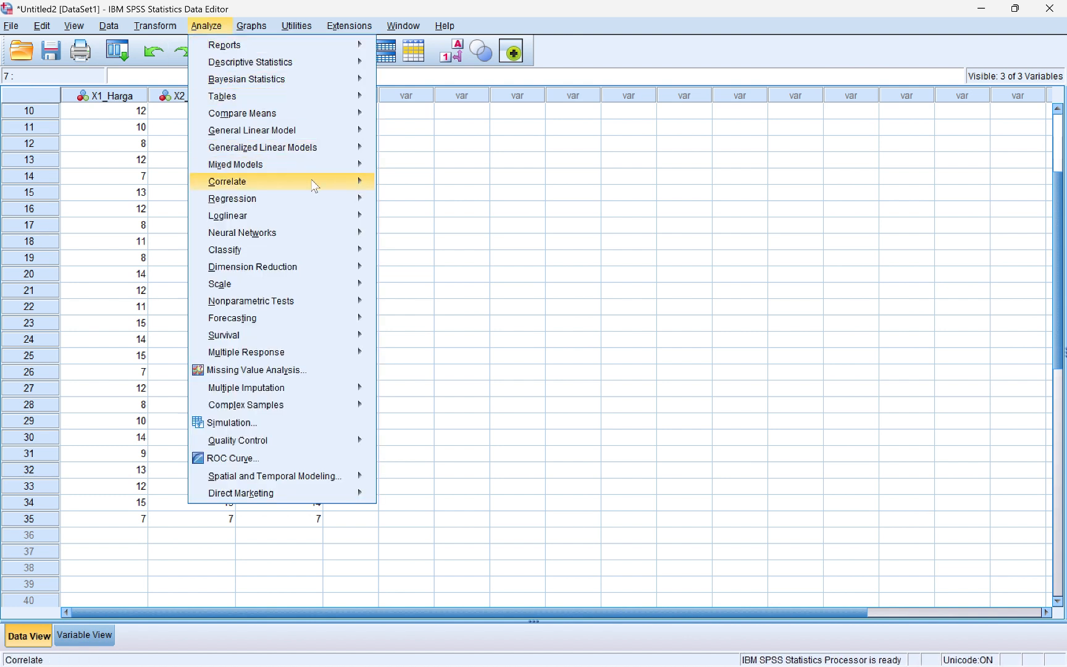
mouse_move(326, 206)
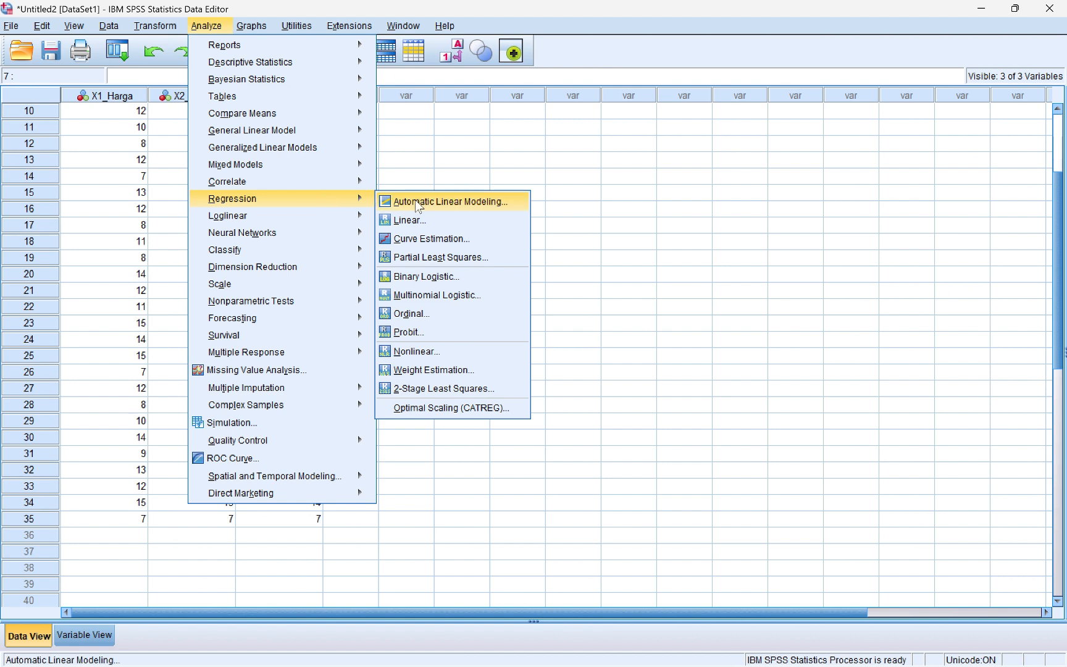
left_click(411, 220)
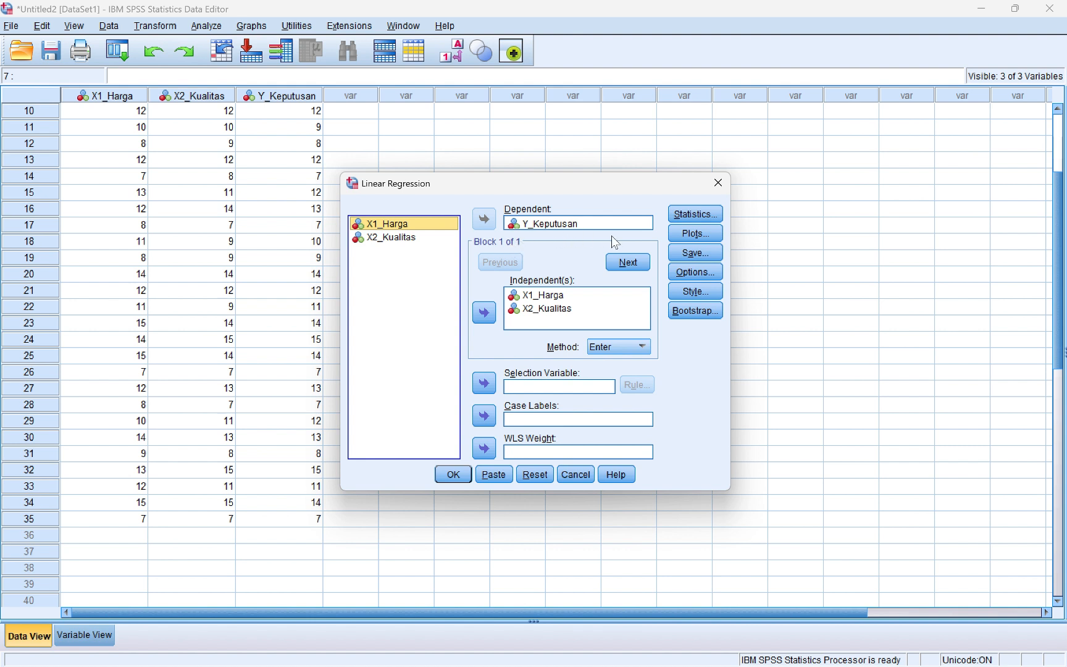
Rerun the Y_Keputusan regression with unstandardized residuals saved as a new variable
left_click(688, 254)
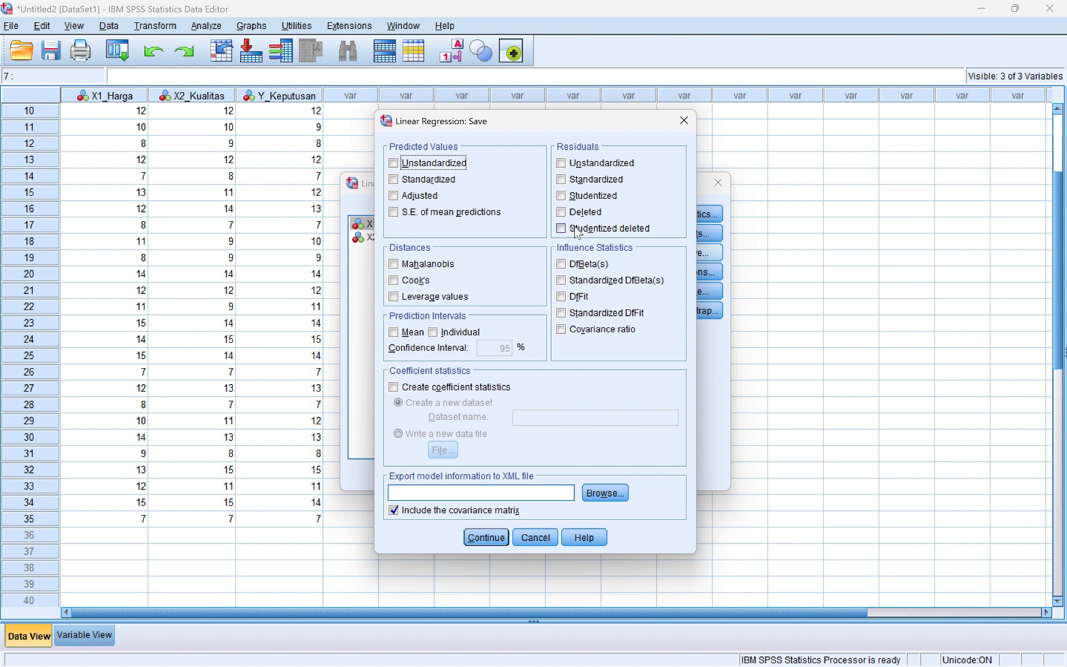
left_click(563, 164)
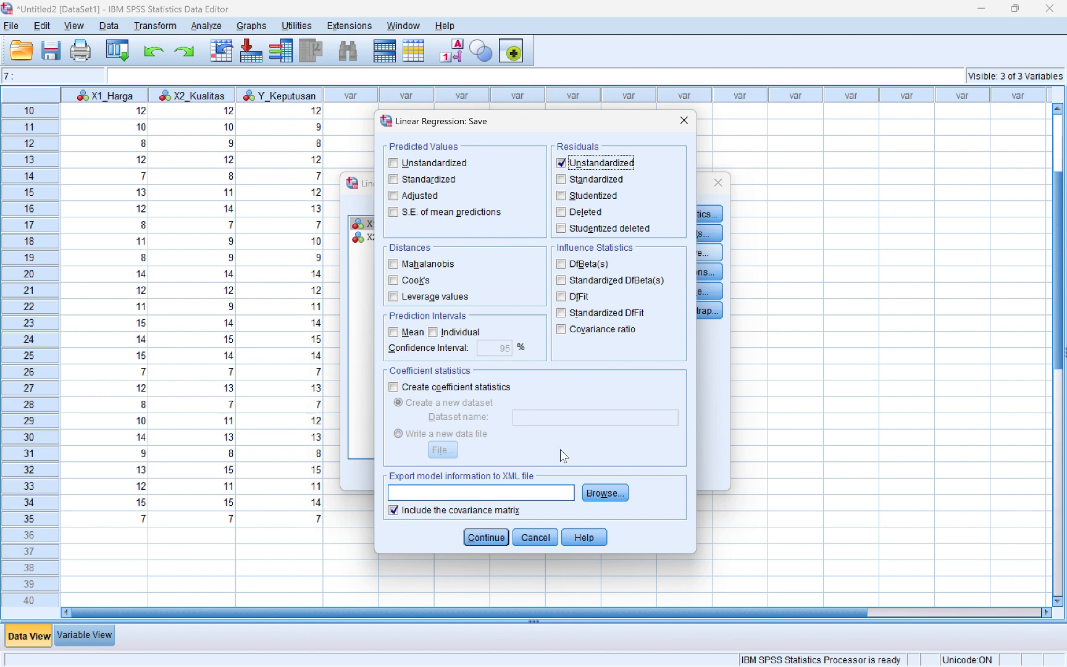
left_click(494, 536)
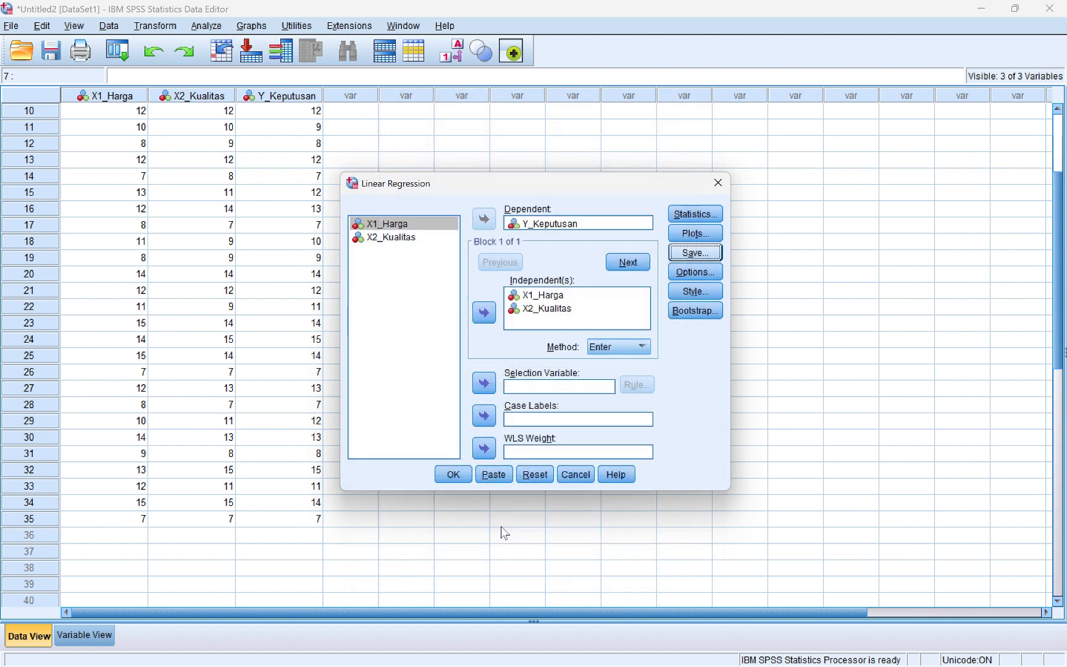
left_click(453, 474)
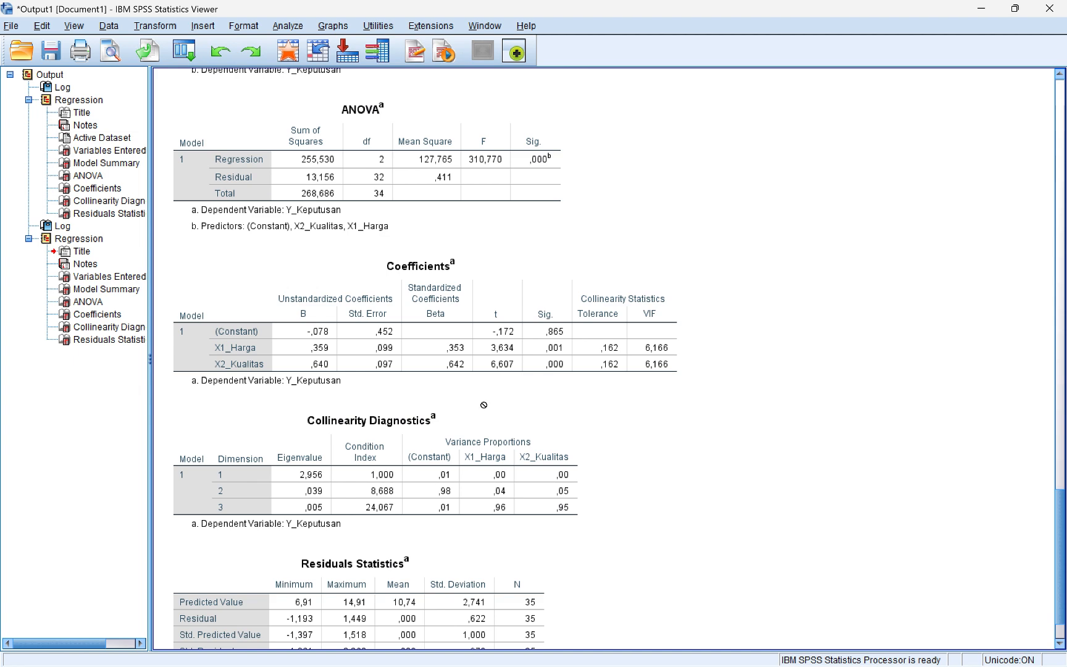
Return to the Untitled2 Data Editor to see the new RES_1 residuals column
key("alt+Tab")
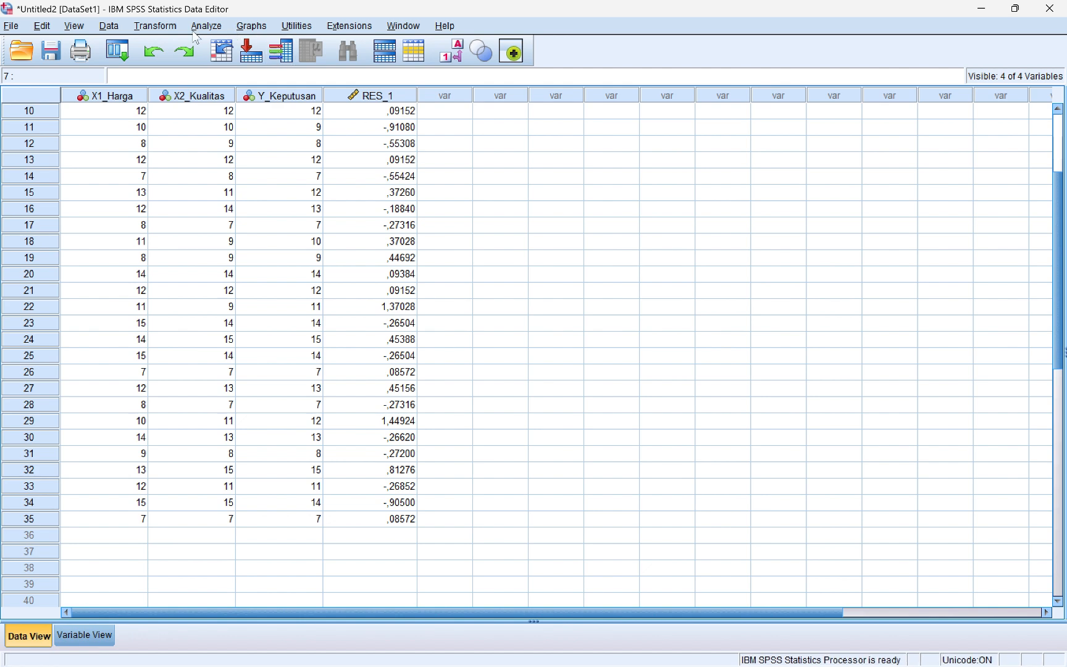
Open the Compute Variable dialog from the Transform menu
left_click(157, 27)
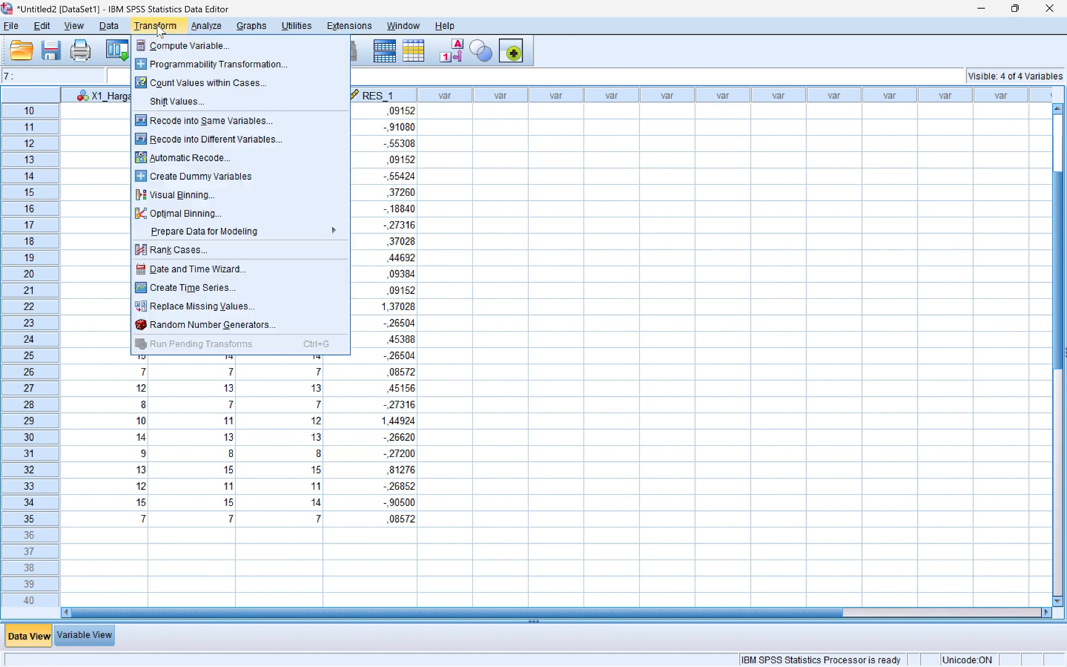
left_click(197, 46)
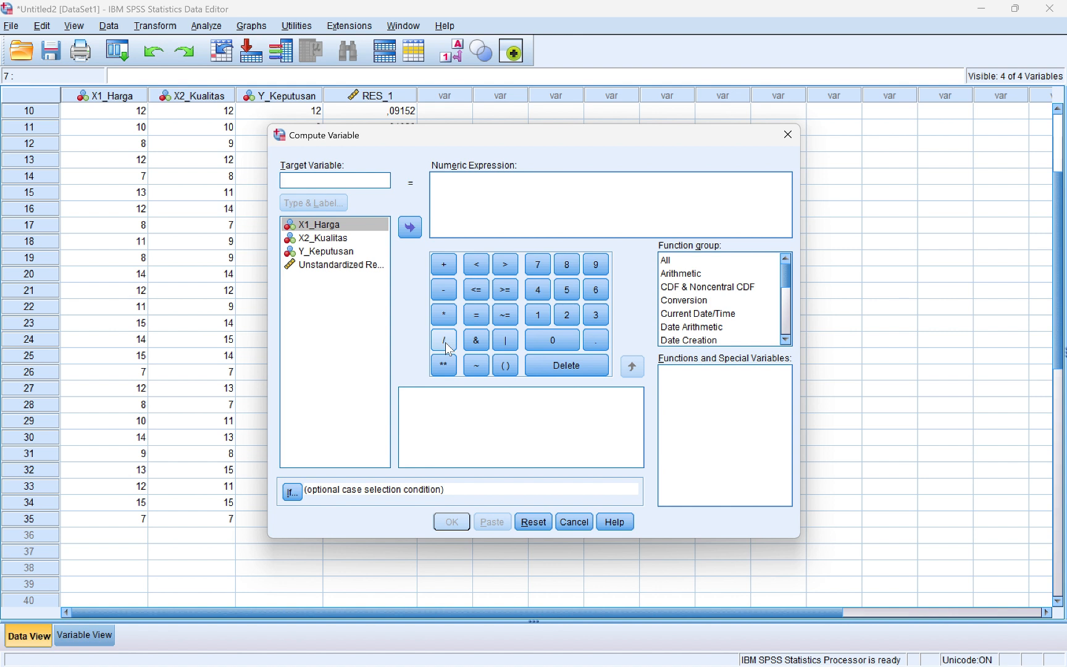
Compute a new variable ABS_RES as ABS(RES_1), the absolute unstandardized residual
type("ABS_RES")
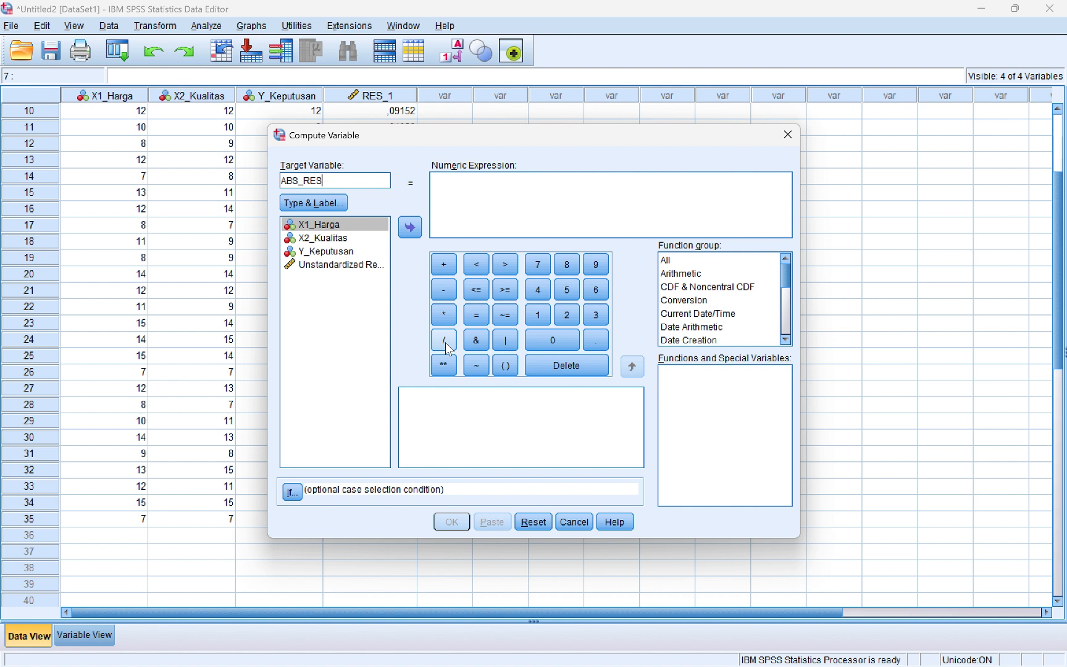
left_click(527, 198)
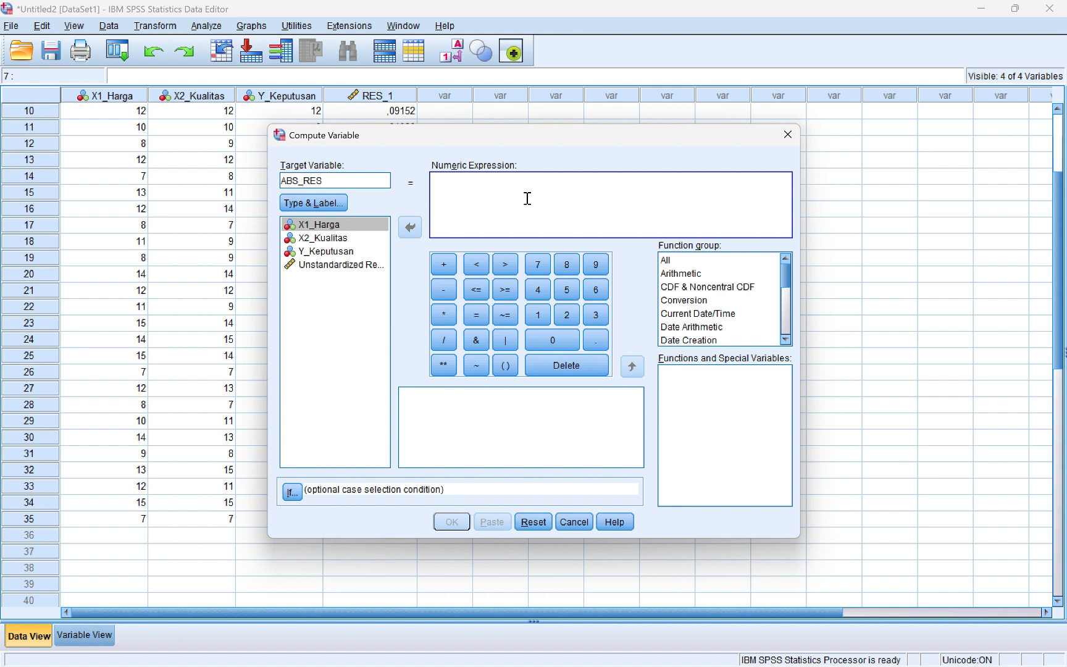
left_click(677, 274)
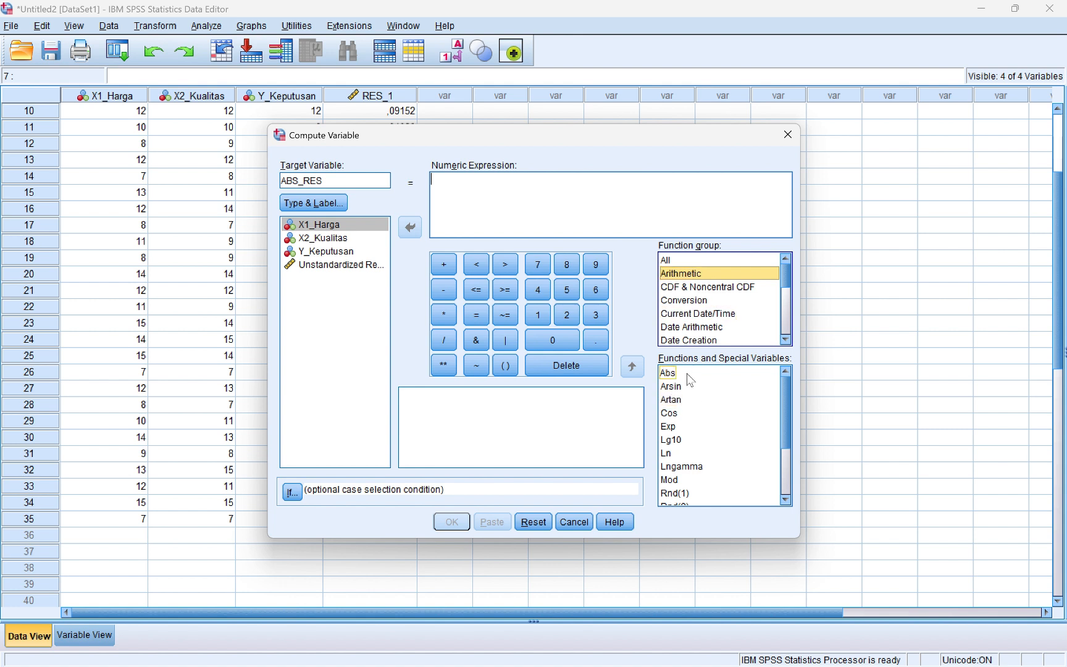
double_click(668, 373)
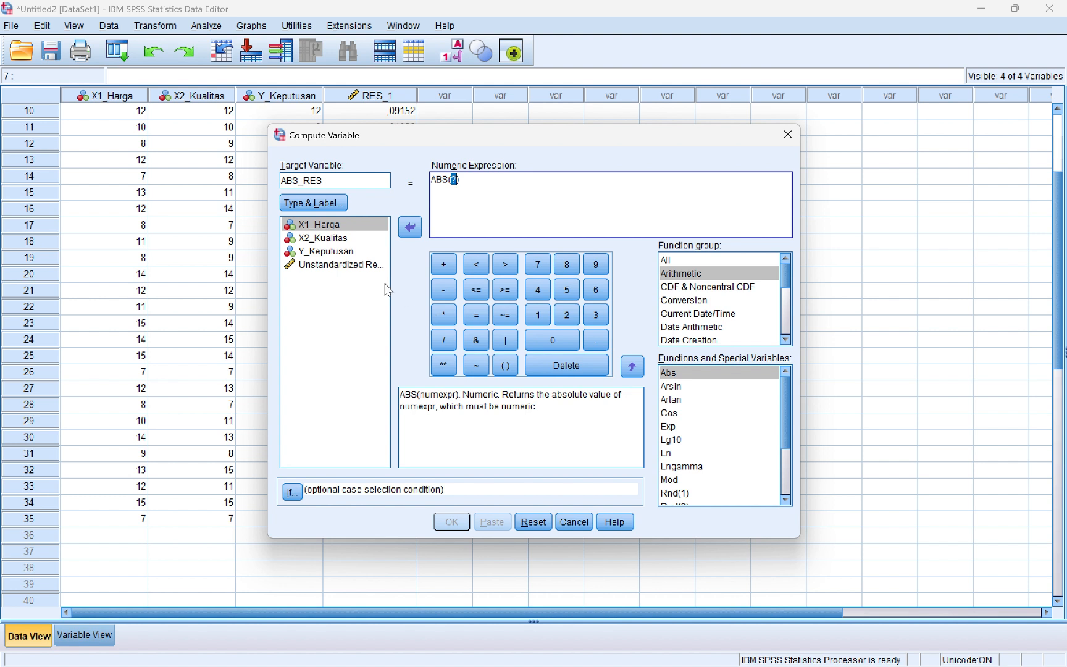
left_click(354, 267)
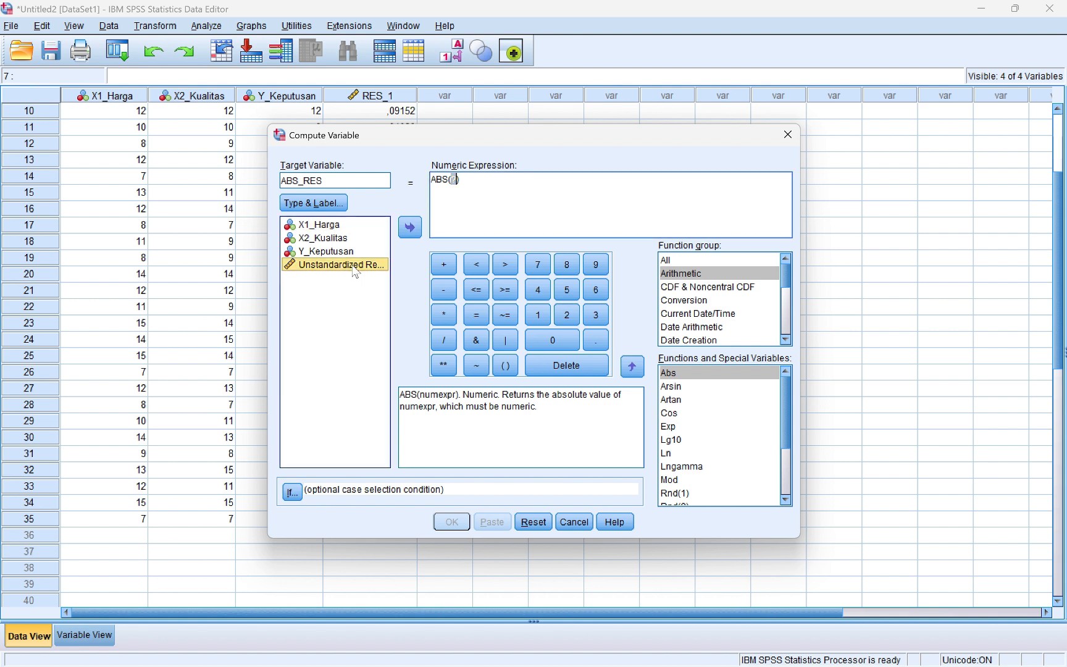
double_click(354, 267)
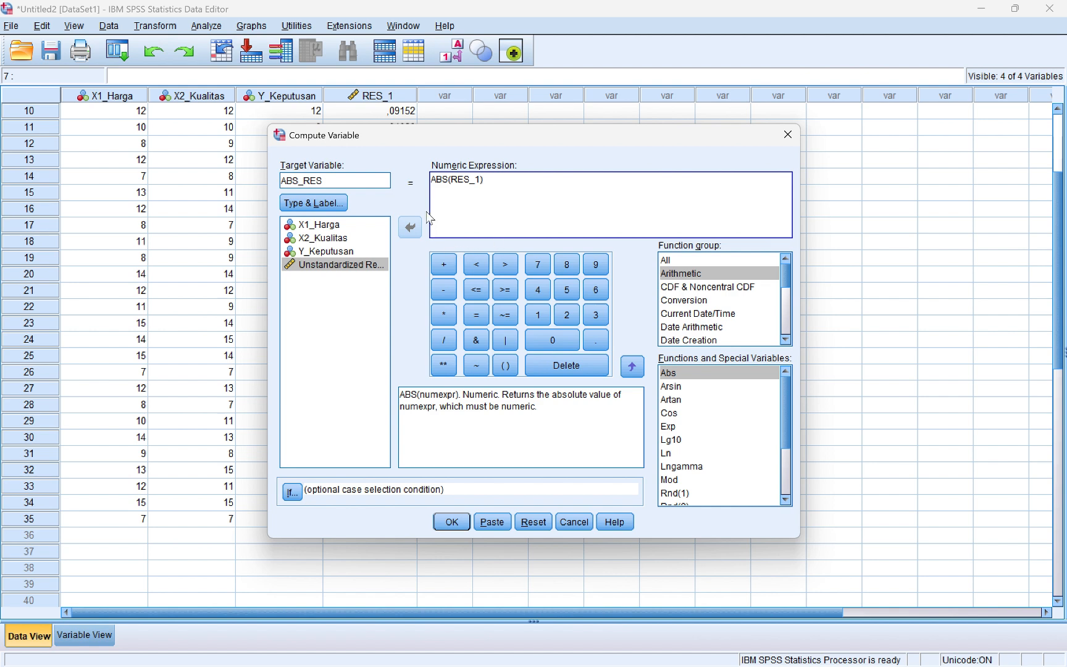
left_click(451, 521)
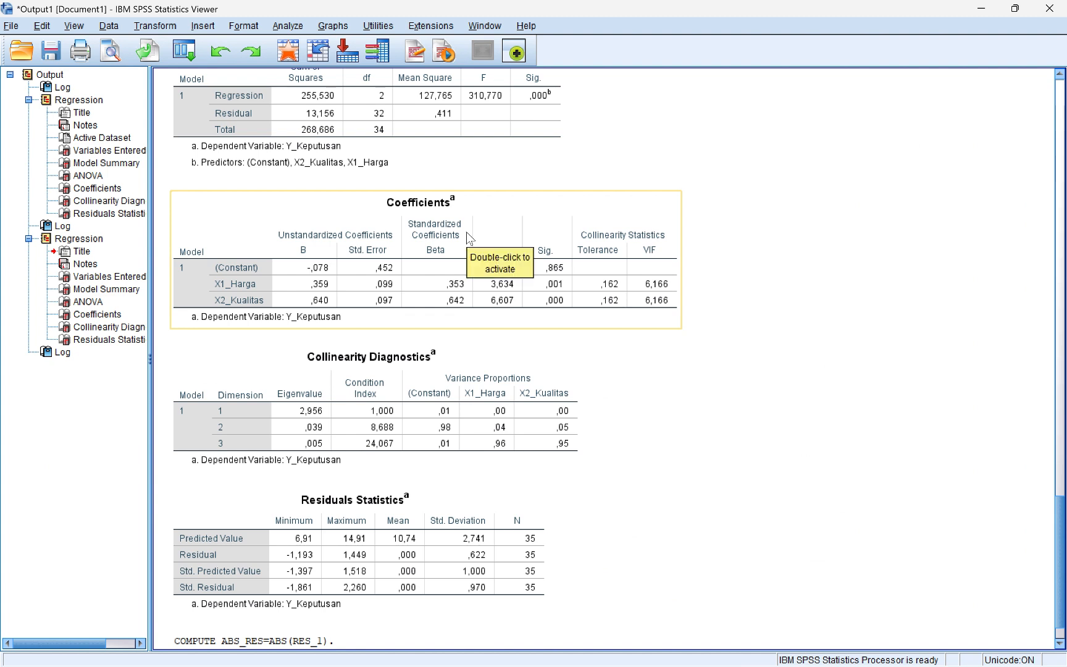
Switch back to the Untitled2 Data Editor to view the new ABS_RES column
key("alt+Tab")
key("alt+Tab")
key("alt+shift+Tab")
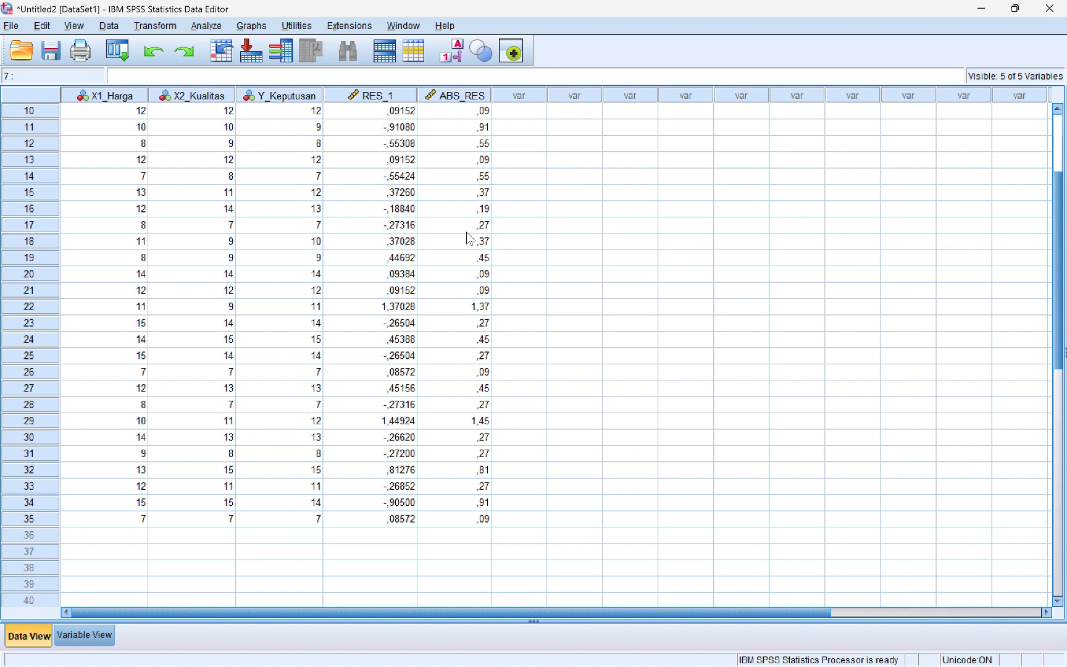
Run a linear regression of ABS_RES, replacing Y_Keputusan as dependent, on X1_Harga and X2_Kualitas
left_click(206, 25)
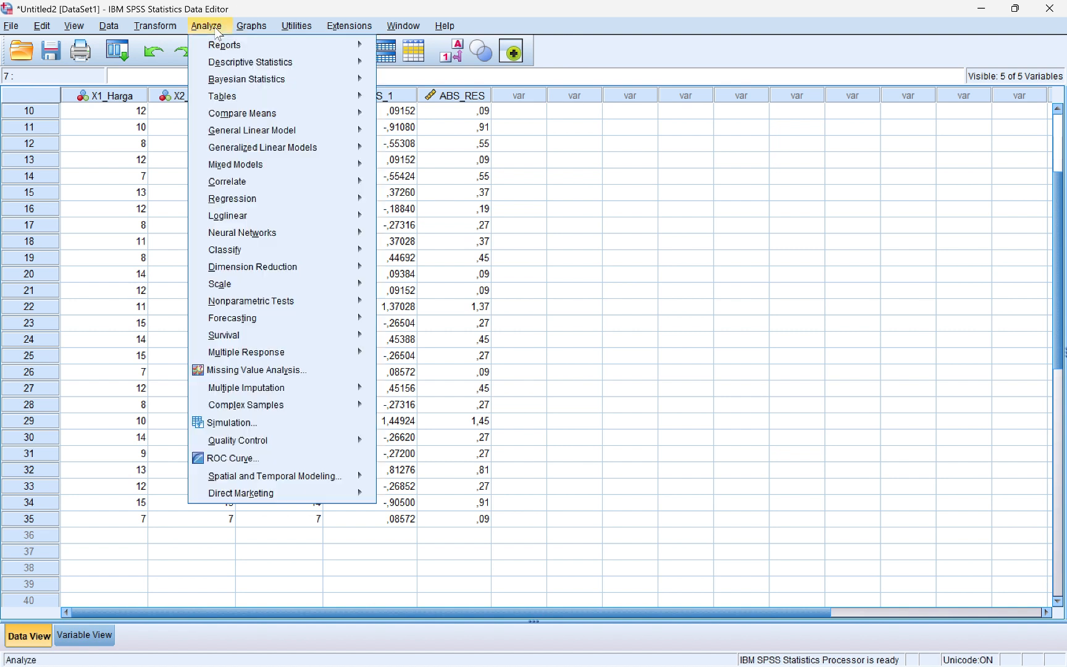
mouse_move(309, 182)
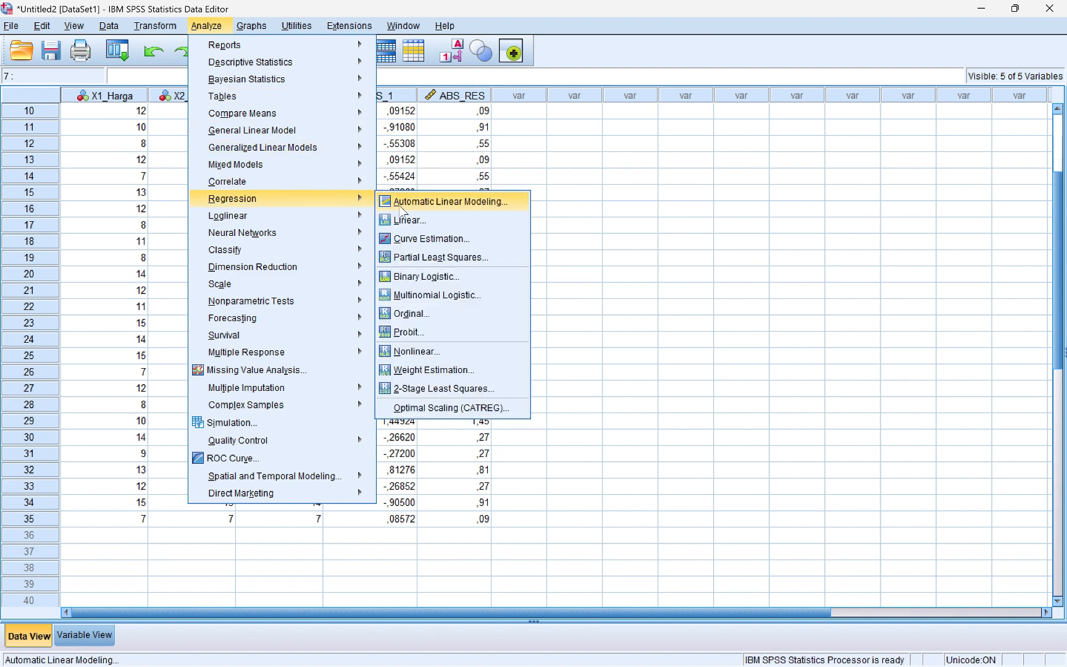
left_click(405, 219)
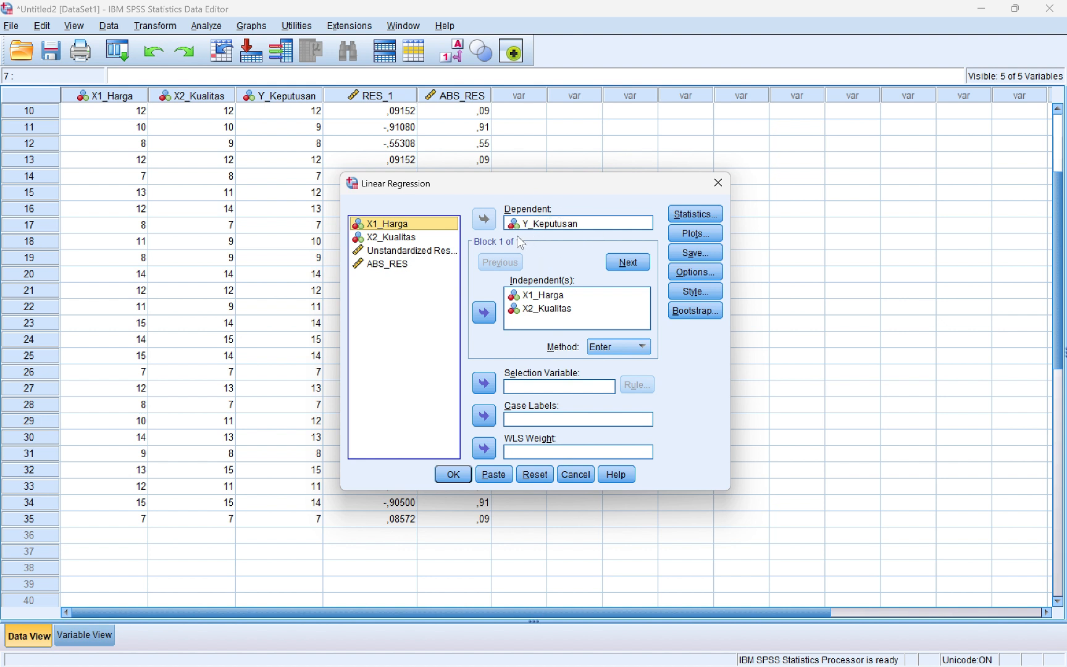
left_click(534, 224)
left_click(482, 220)
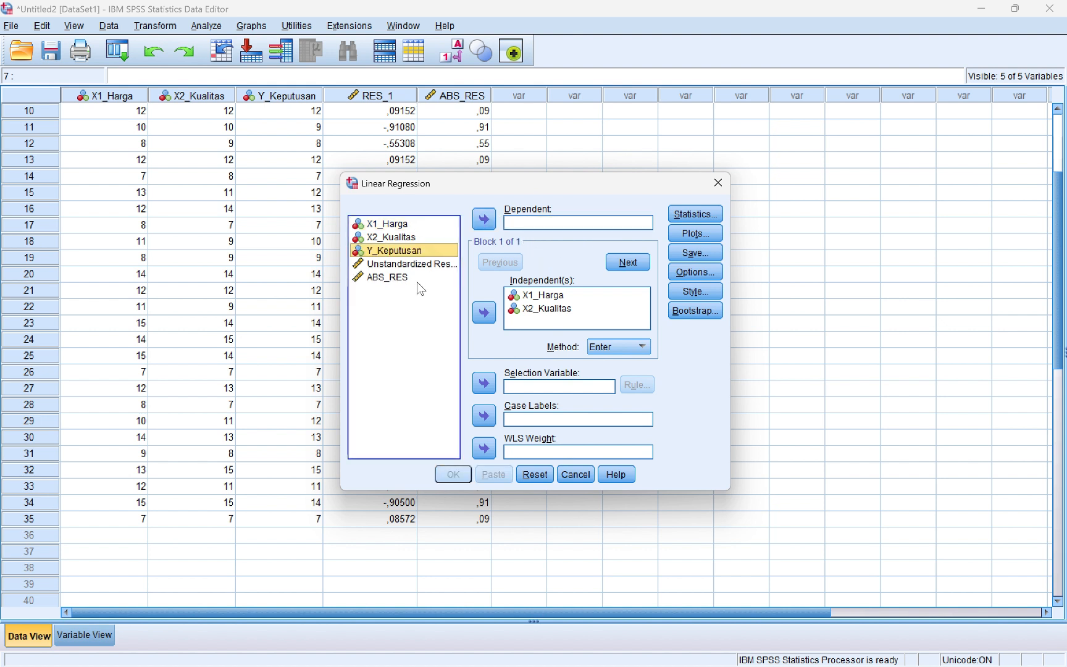
left_click(417, 279)
left_click(488, 220)
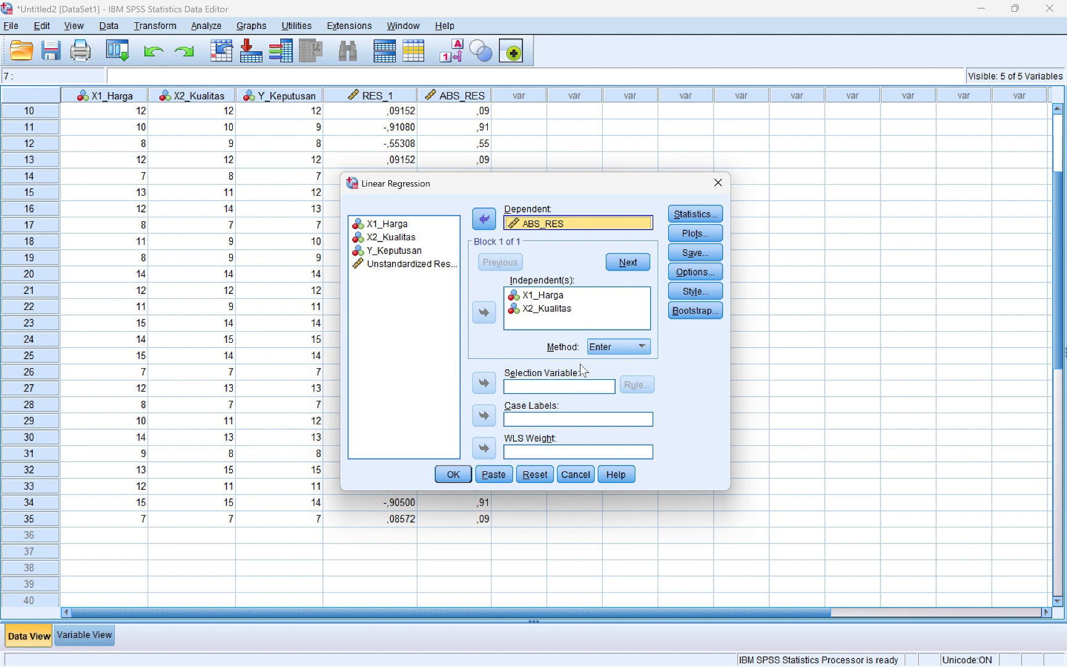
left_click(683, 215)
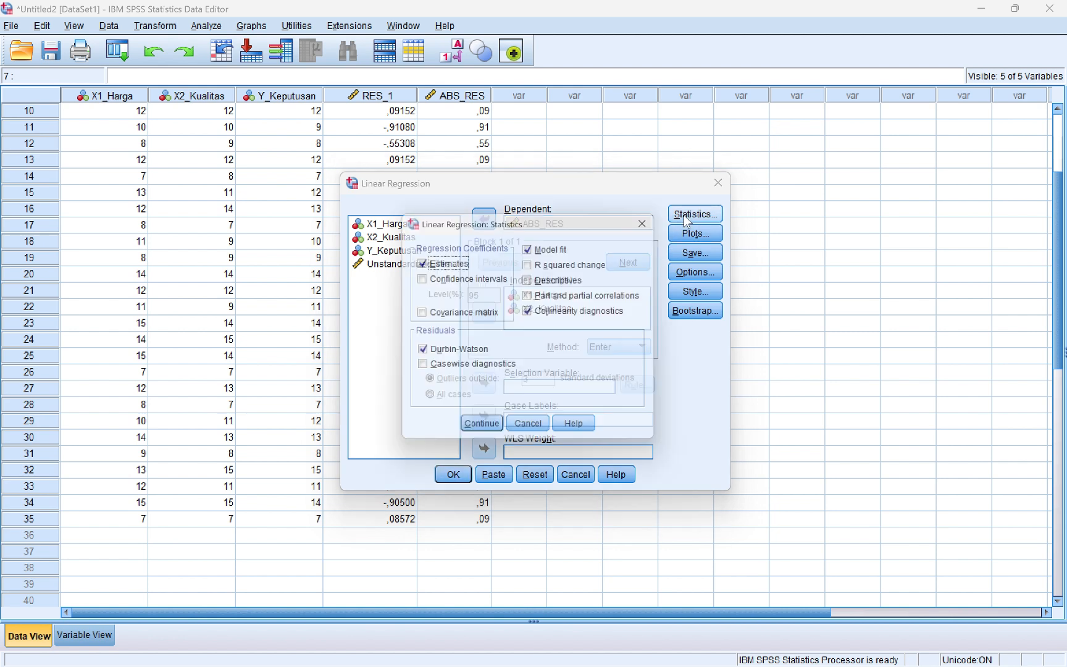
left_click(486, 435)
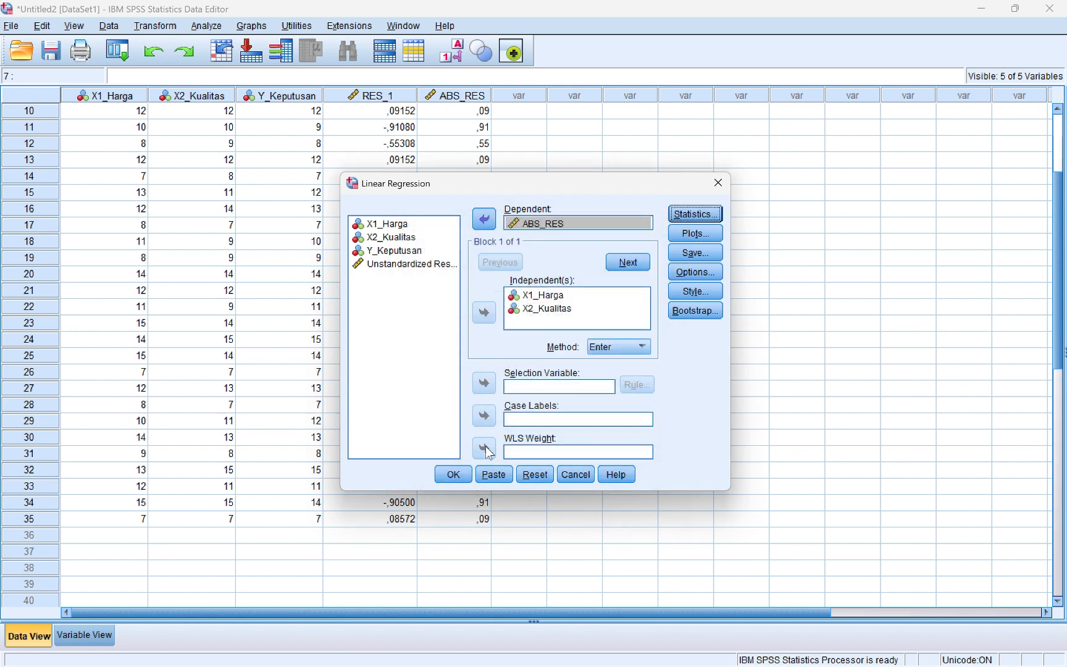
left_click(452, 474)
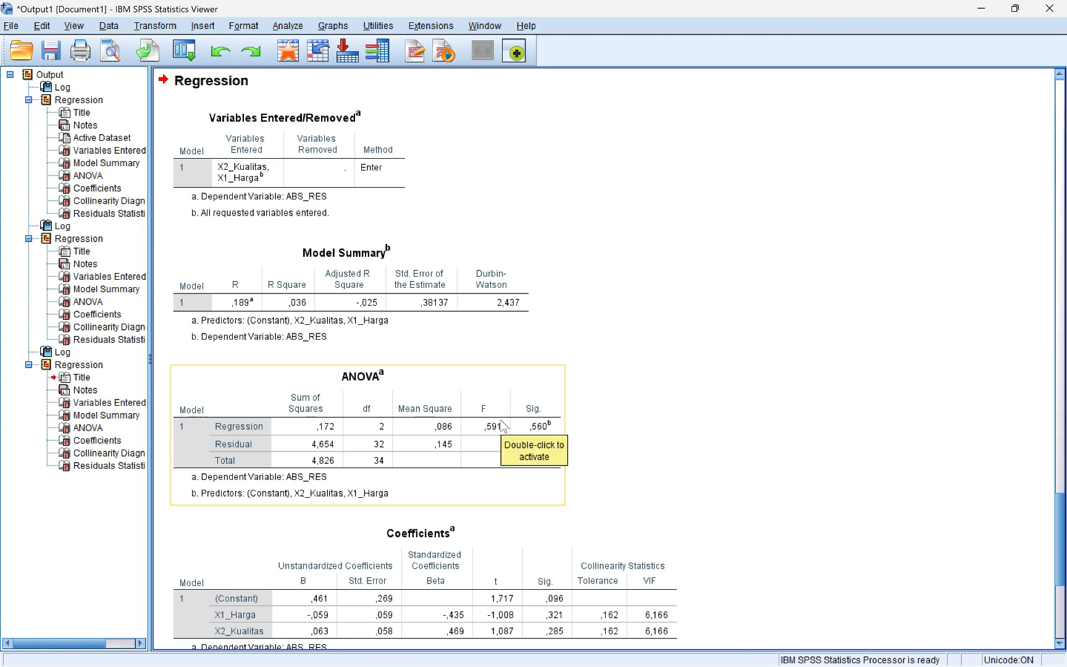
scroll(503, 425, "down", 2)
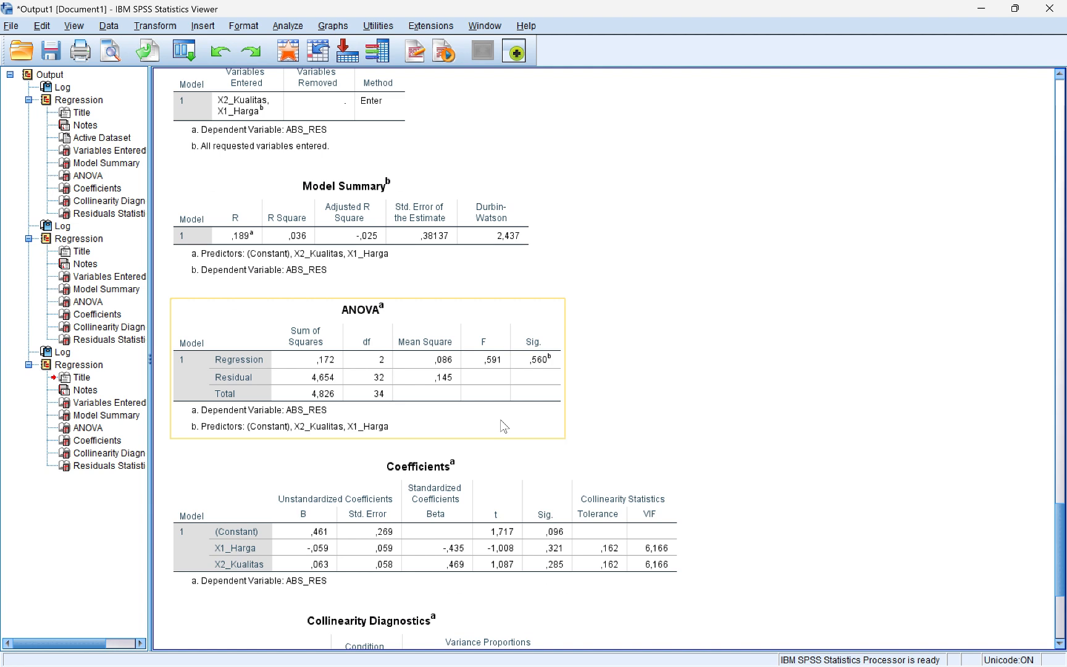
scroll(502, 421, "down", 2)
scroll(501, 422, "down", 2)
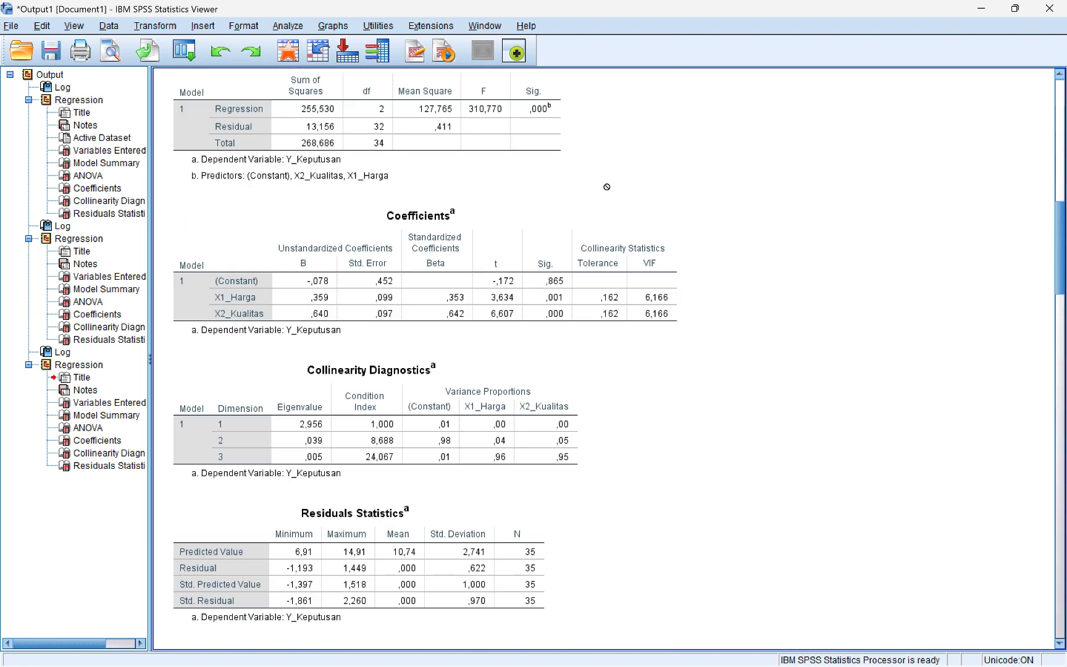
left_click(609, 270)
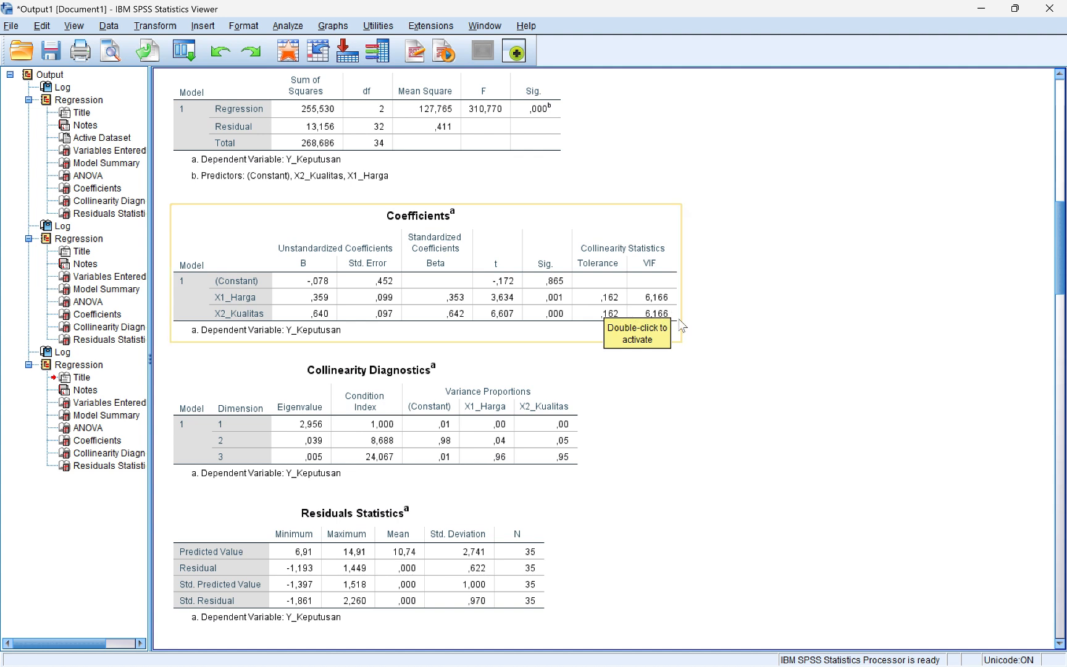
scroll(608, 238, "up", 5)
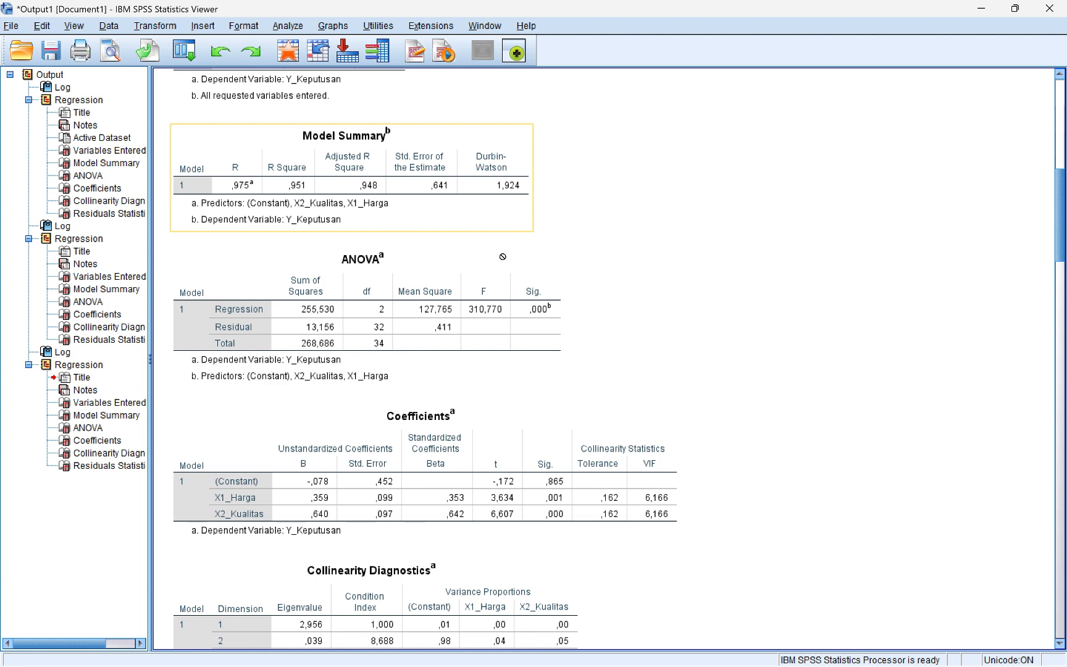
scroll(525, 336, "down", 5)
scroll(525, 337, "up", 2)
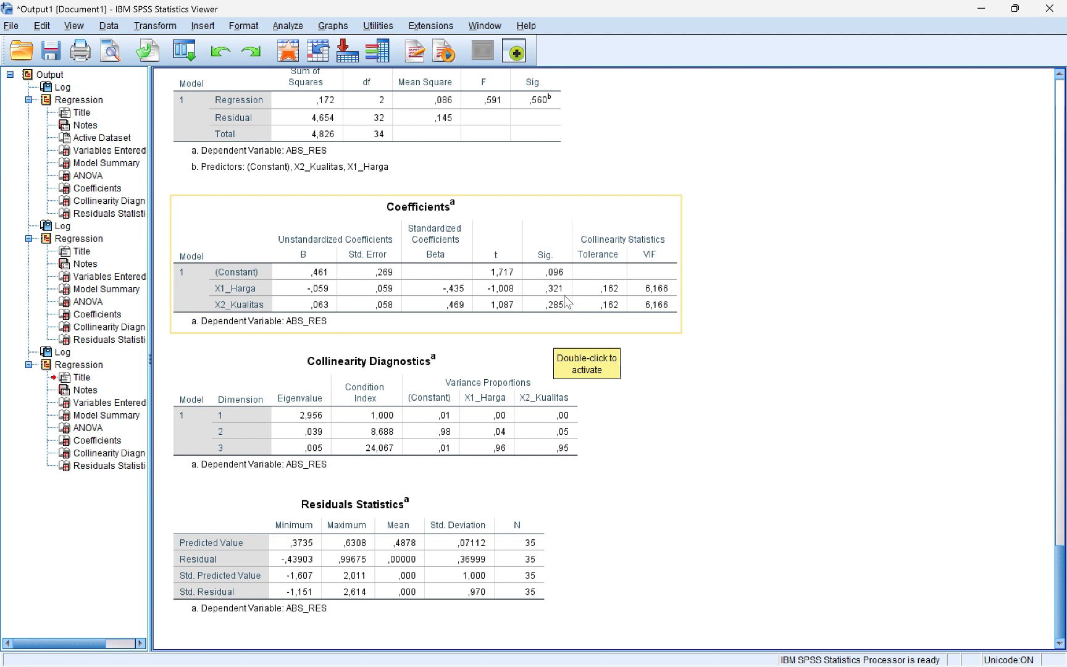
scroll(550, 286, "up", 3)
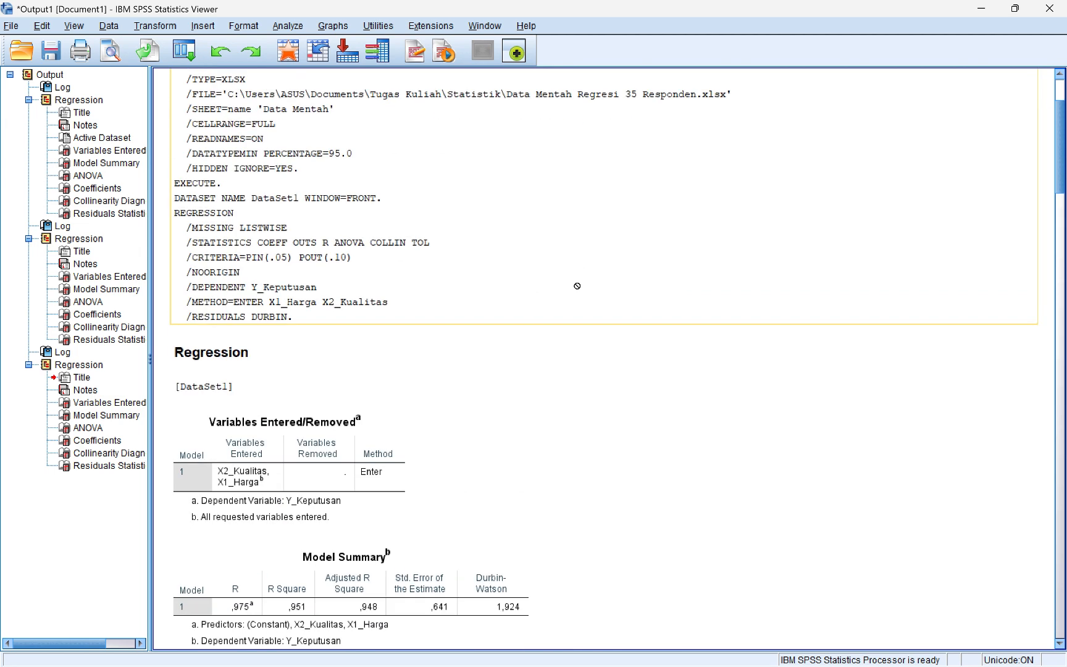
scroll(548, 286, "down", 5)
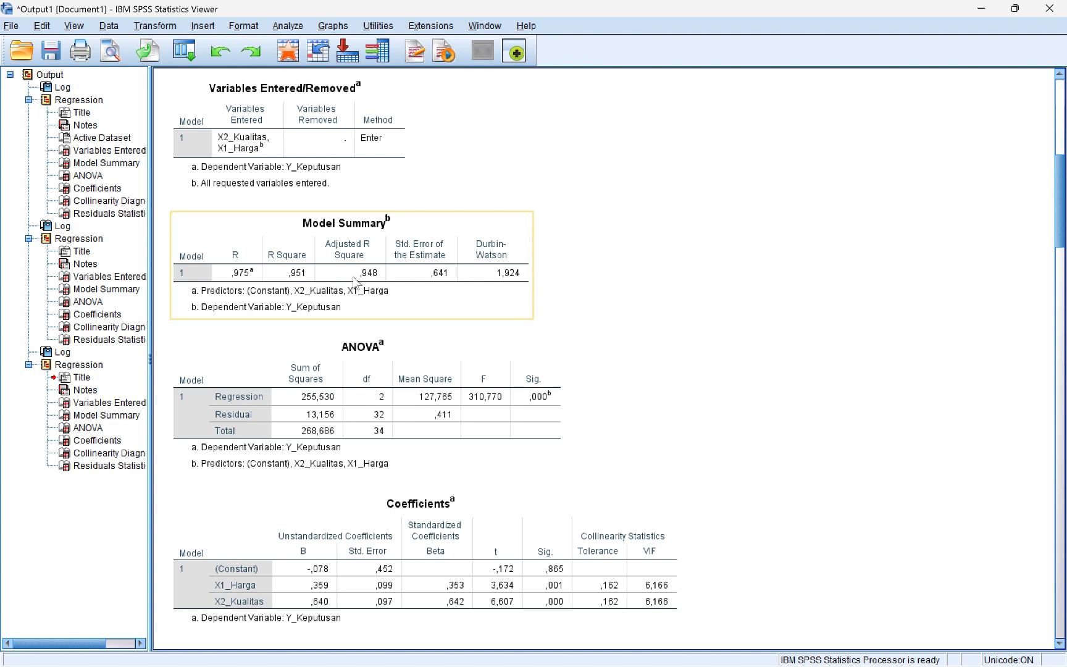
left_click(505, 394)
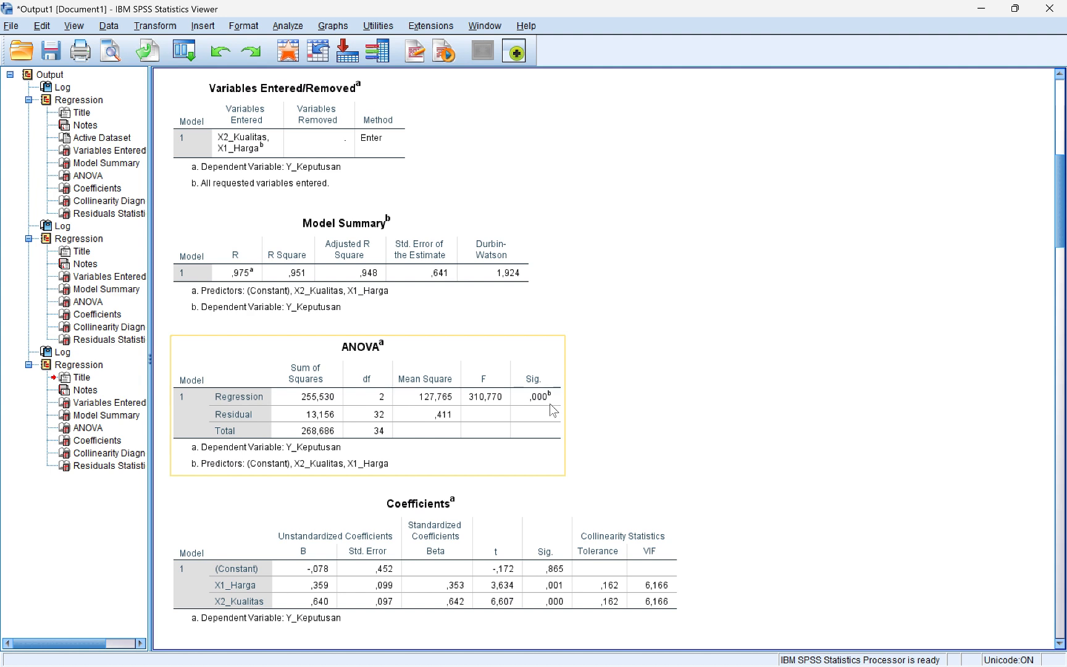
left_click(559, 584)
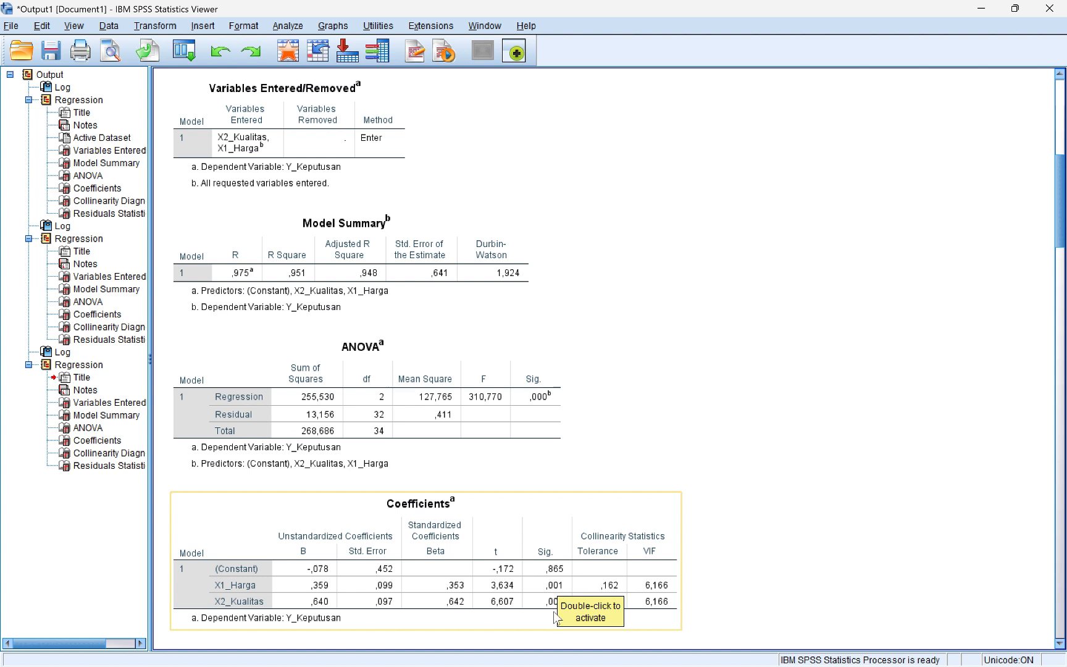
scroll(567, 432, "down", 5)
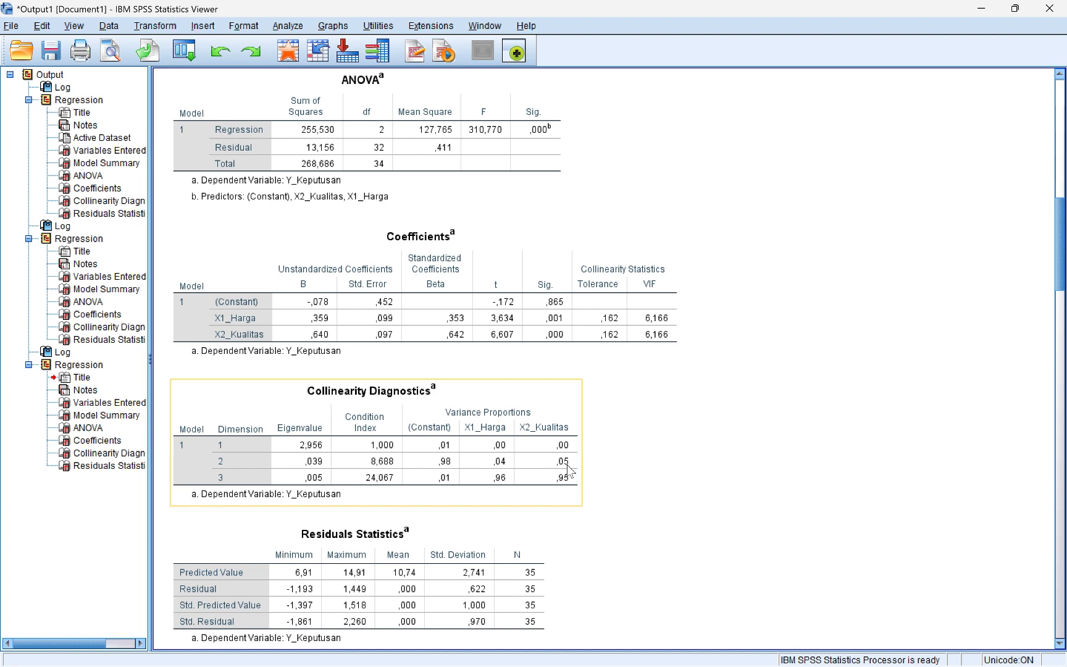
scroll(568, 471, "down", 3)
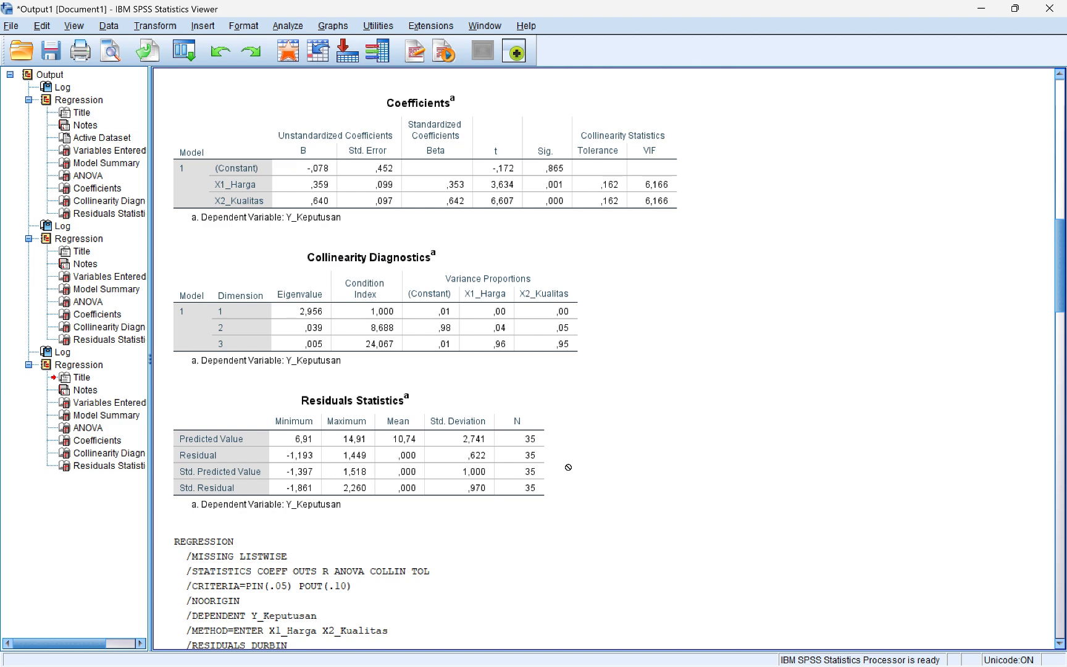
scroll(569, 468, "up", 3)
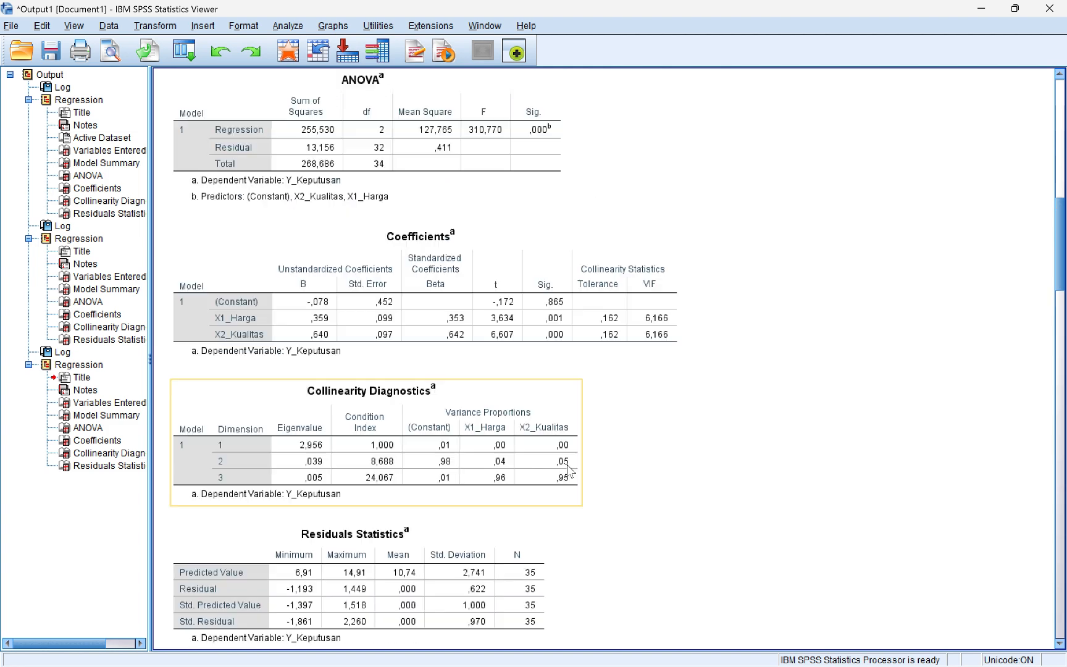